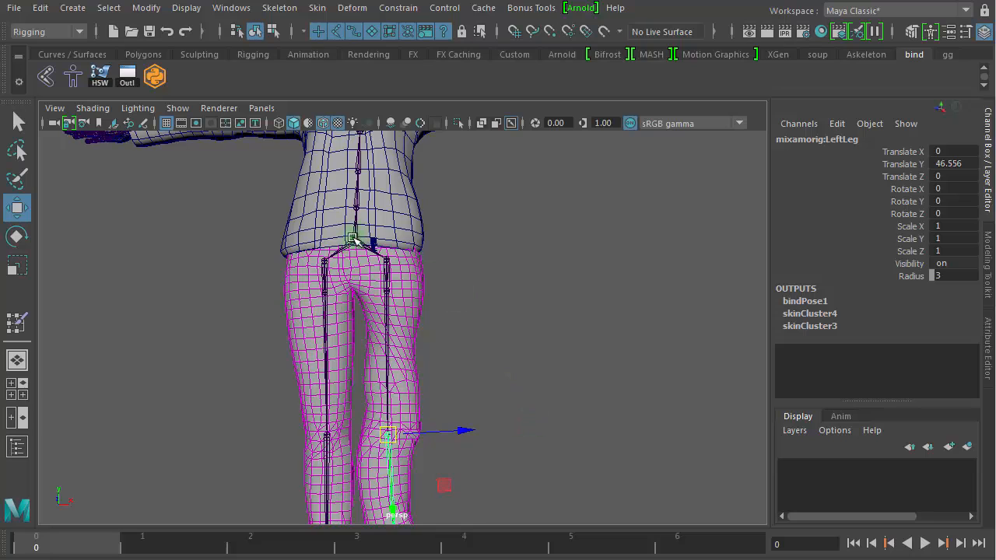
Select the whole skeleton hierarchy from the hip joint and reset Rotate X, Y and Z to 0
click(355, 238)
right_drag(556, 217, 562, 360)
click(948, 189)
drag(948, 189, 951, 211)
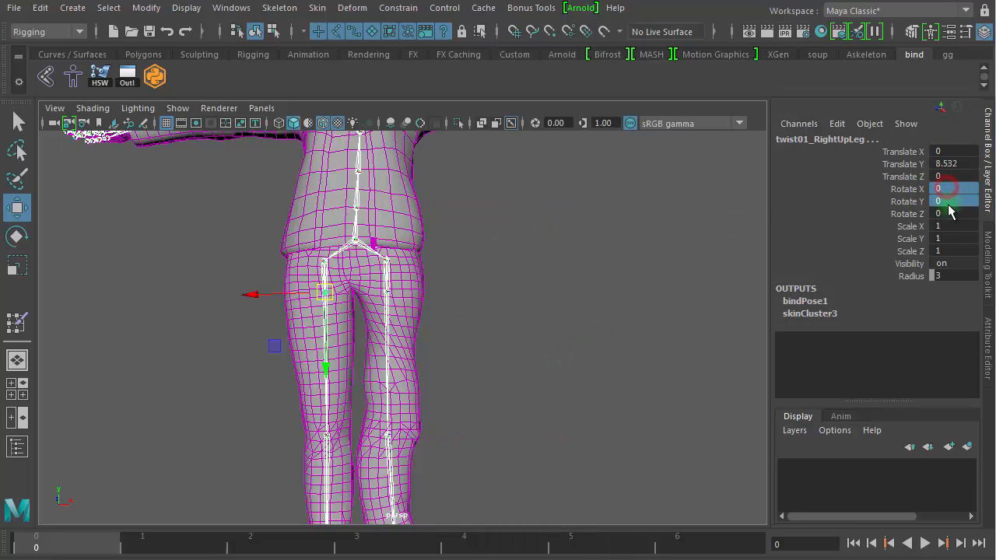
text(0)
key(Return)
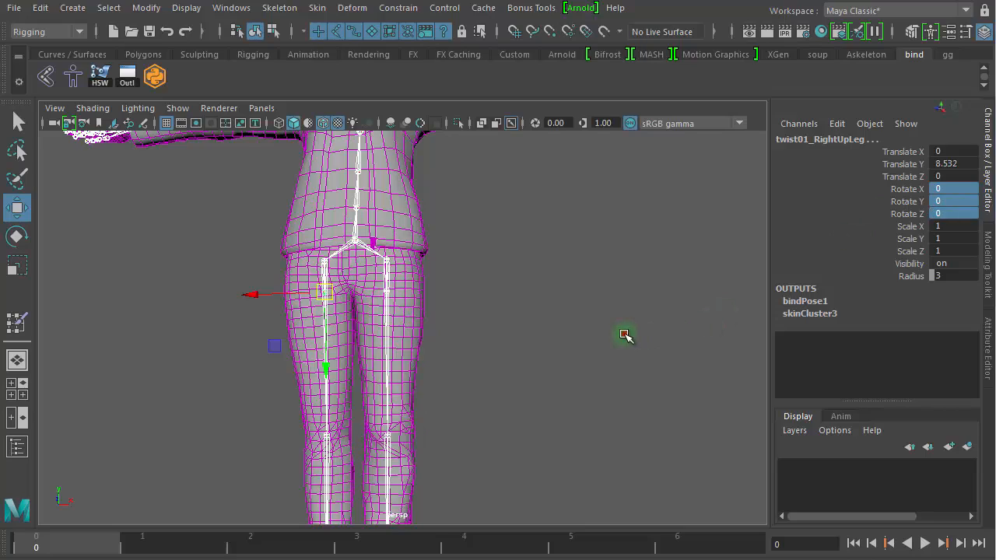
click(624, 335)
Duplicate the left and right knee joints (LeftLeg and RightLeg) together with their child joints
alt+middle_drag(624, 336, 598, 280)
alt+right_drag(598, 280, 841, 304)
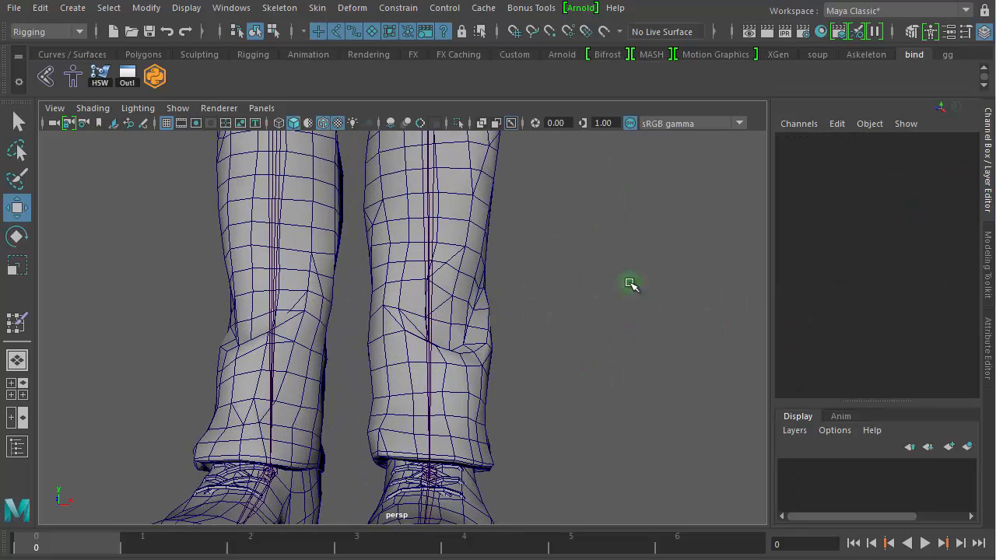
alt+middle_drag(629, 282, 629, 415)
scroll(402, 327, up, 2)
drag(177, 316, 519, 298)
alt+right_drag(612, 302, 241, 262)
key(ctrl+z)
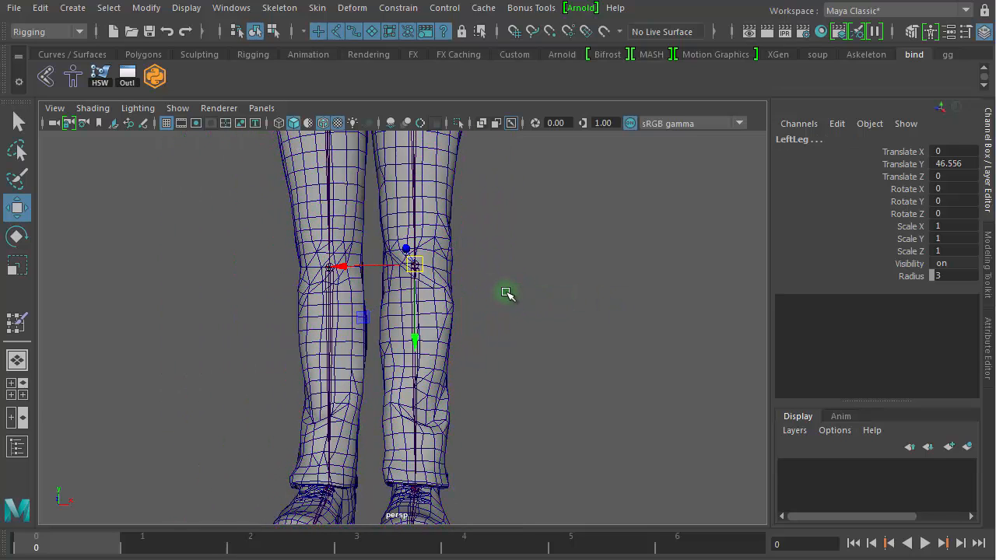
Using Object axis orientation, move both duplicated leg joints down along the bone to mid-shin, at about Translate Y 61
click(571, 283)
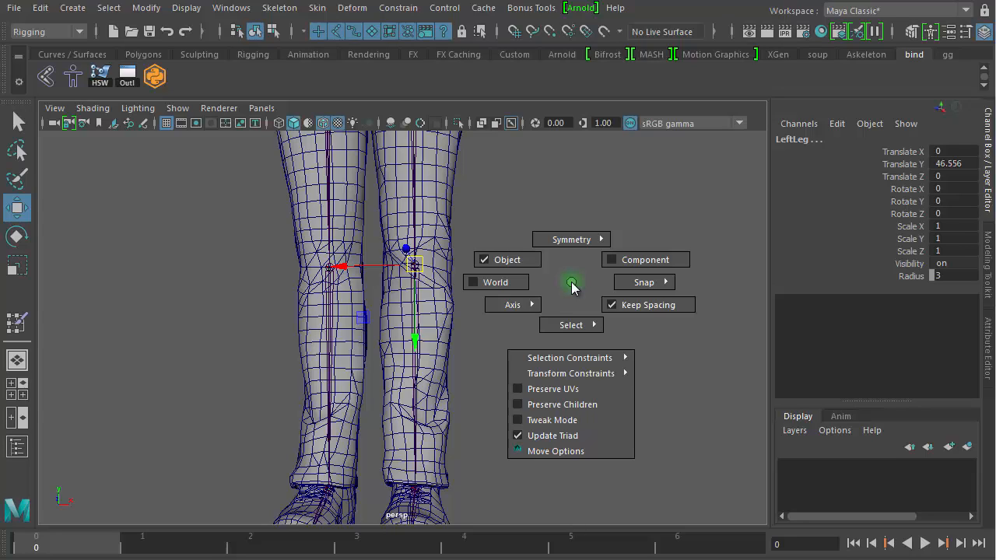
drag(571, 281, 503, 260)
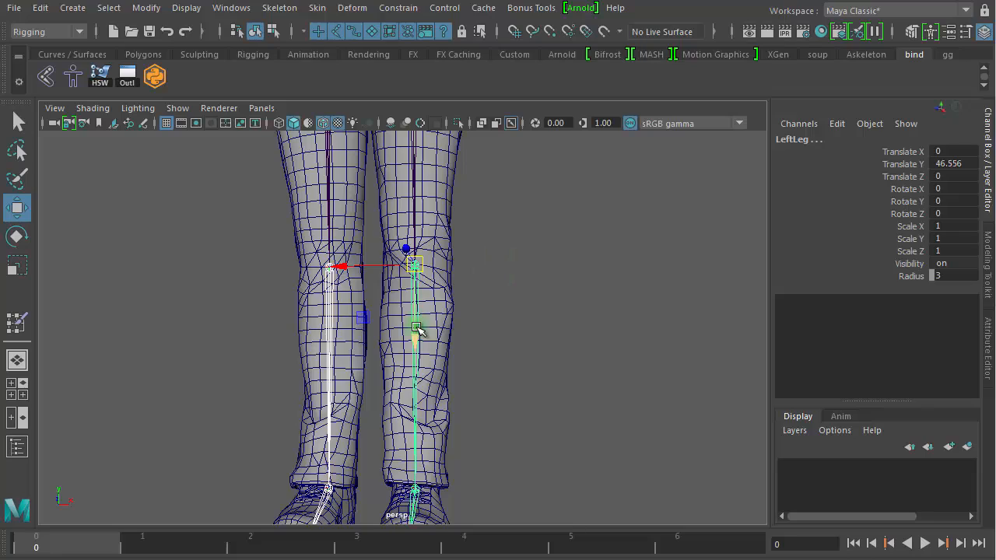
drag(413, 331, 412, 414)
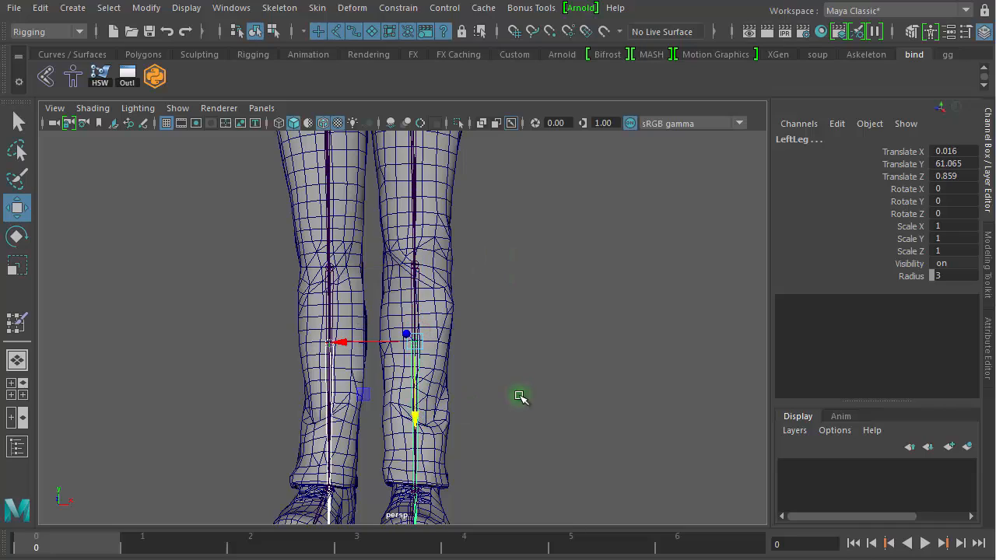
Unparent the two duplicated leg joints from the original skeleton
scroll(466, 374, up, 5)
scroll(612, 342, down, 4)
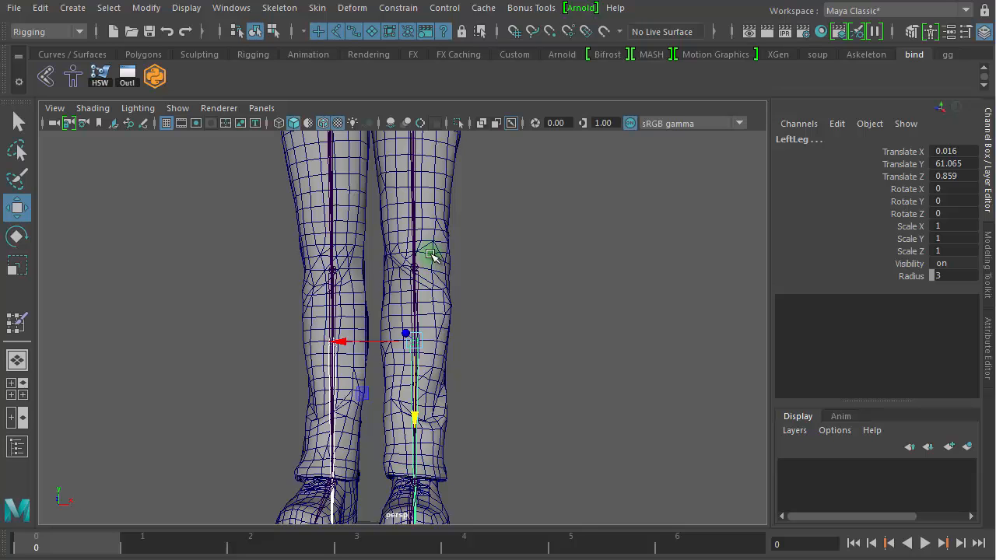
scroll(605, 327, up, 3)
scroll(611, 324, up, 2)
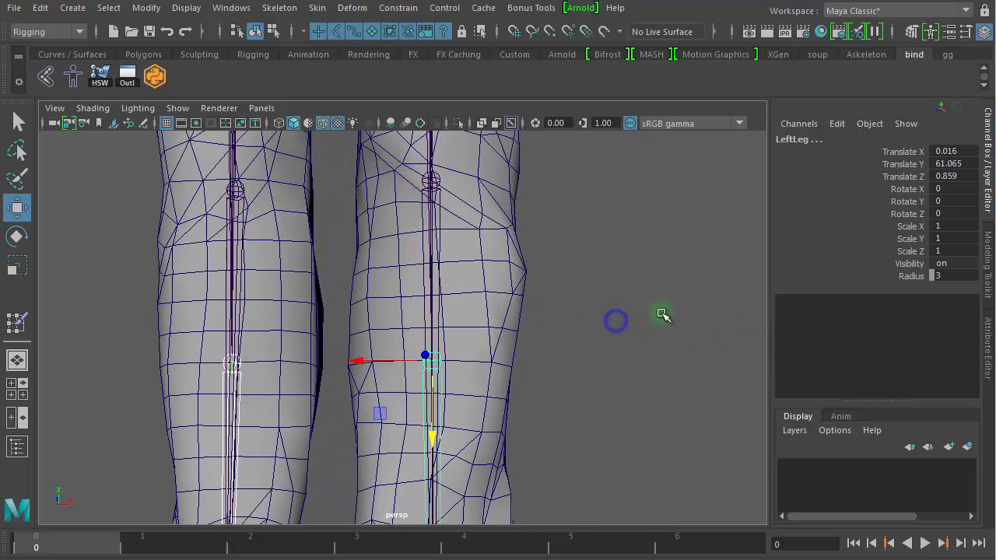
key(ctrl+z)
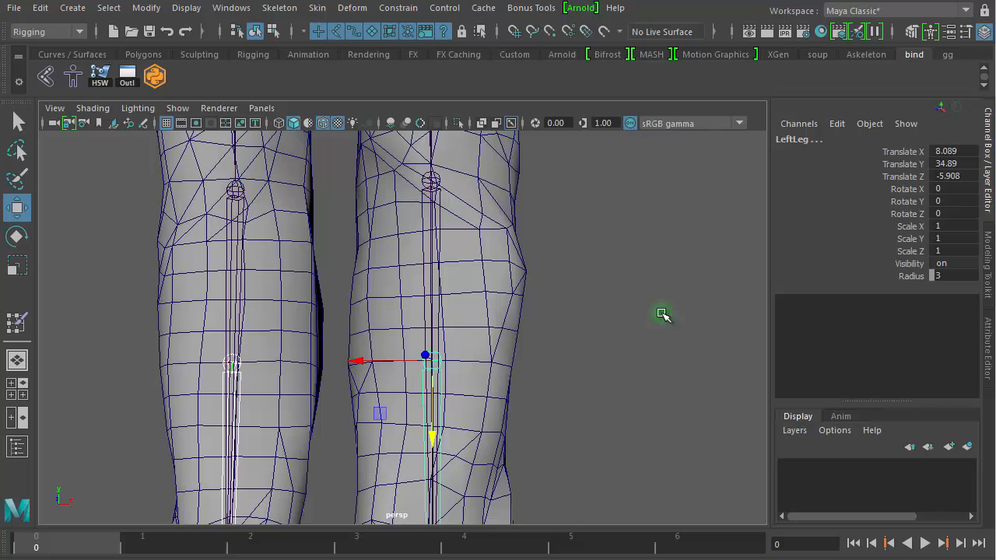
Delete the foot joint chains beneath both duplicated leg joints, keeping only the single mid-shin joints
scroll(631, 327, down, 4)
scroll(630, 327, up, 1)
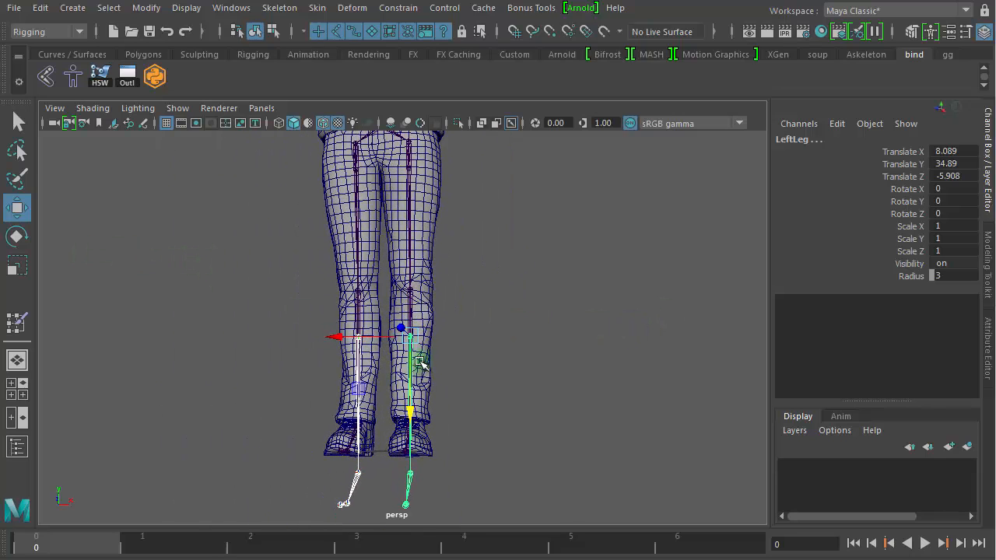
drag(423, 348, 627, 337)
key(ctrl+z)
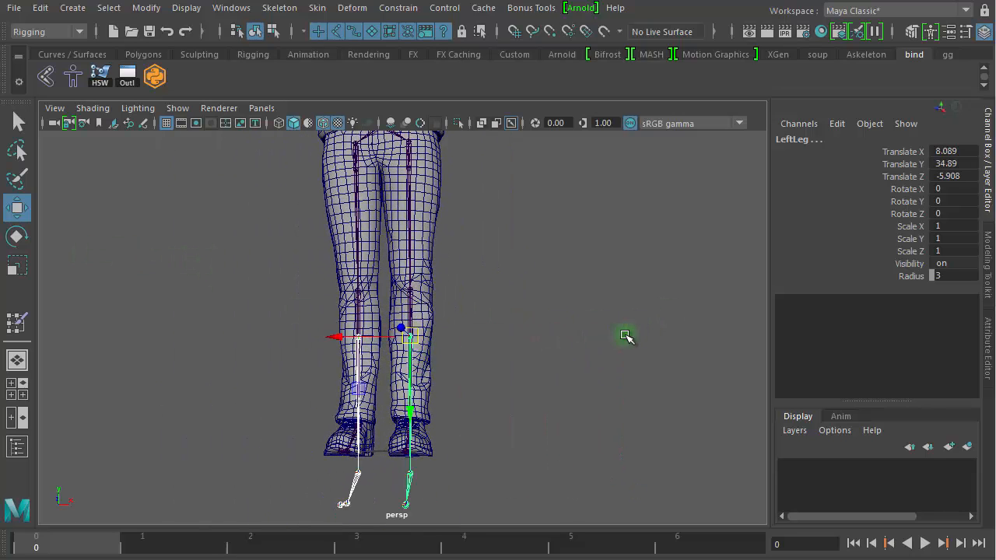
key(Down)
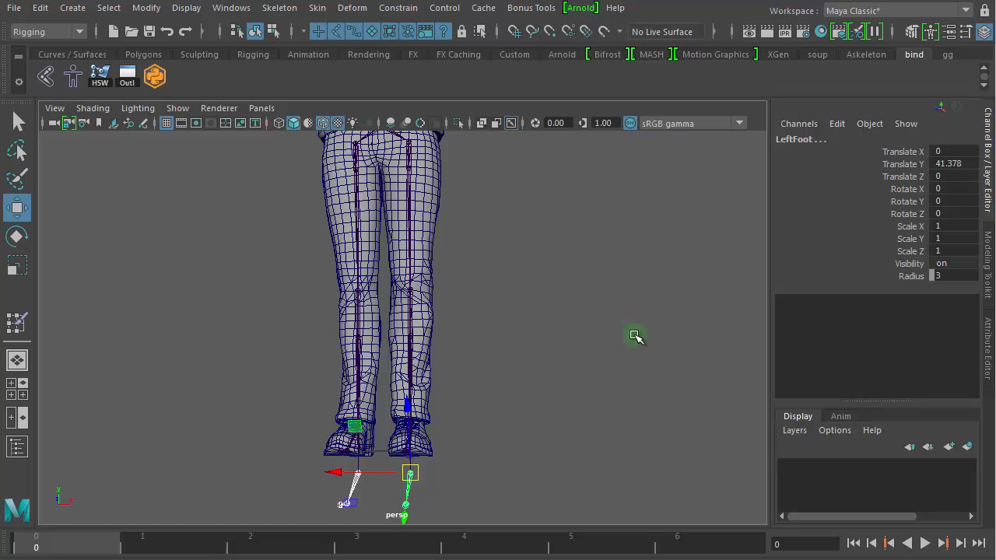
alt+drag(579, 384, 440, 420)
alt+right_drag(440, 420, 617, 415)
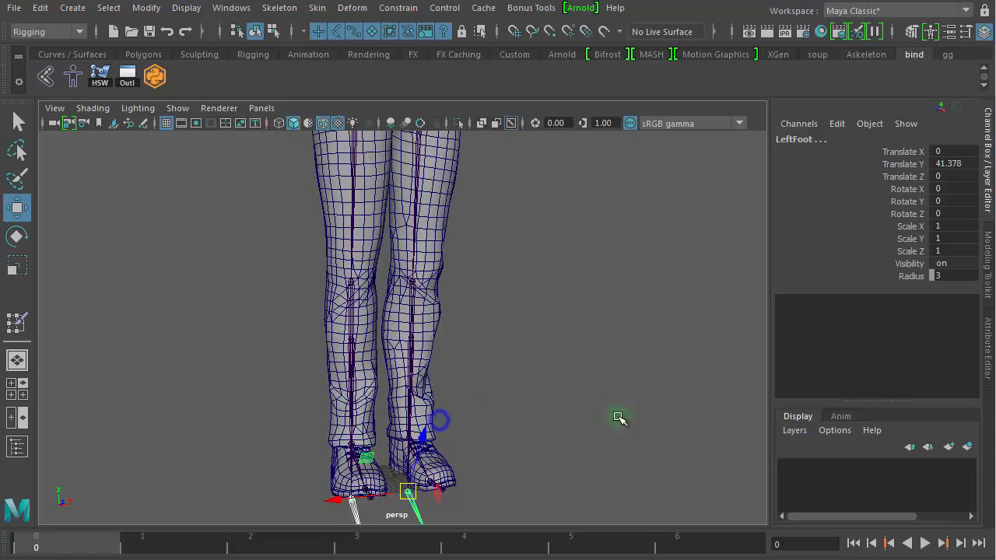
alt+drag(617, 416, 605, 415)
click(584, 377)
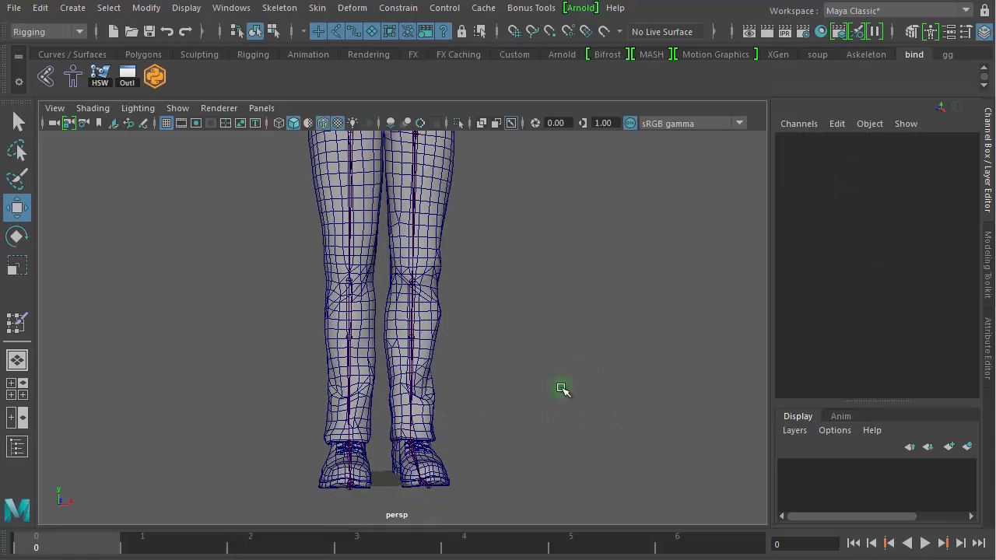
Rename the duplicated joint in the left shin as twist01_LeftLeg
scroll(469, 420, up, 5)
scroll(421, 421, up, 3)
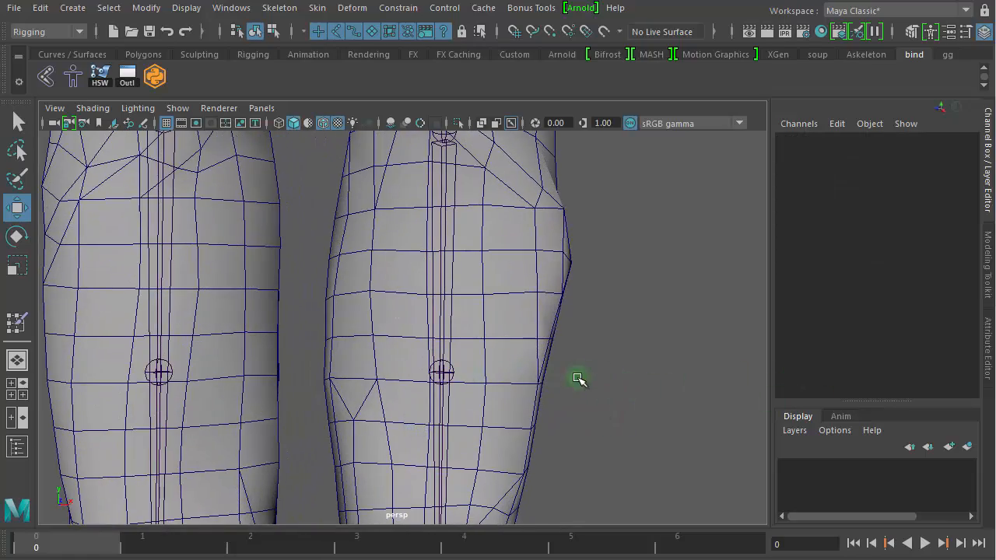
alt+drag(578, 378, 504, 378)
click(445, 373)
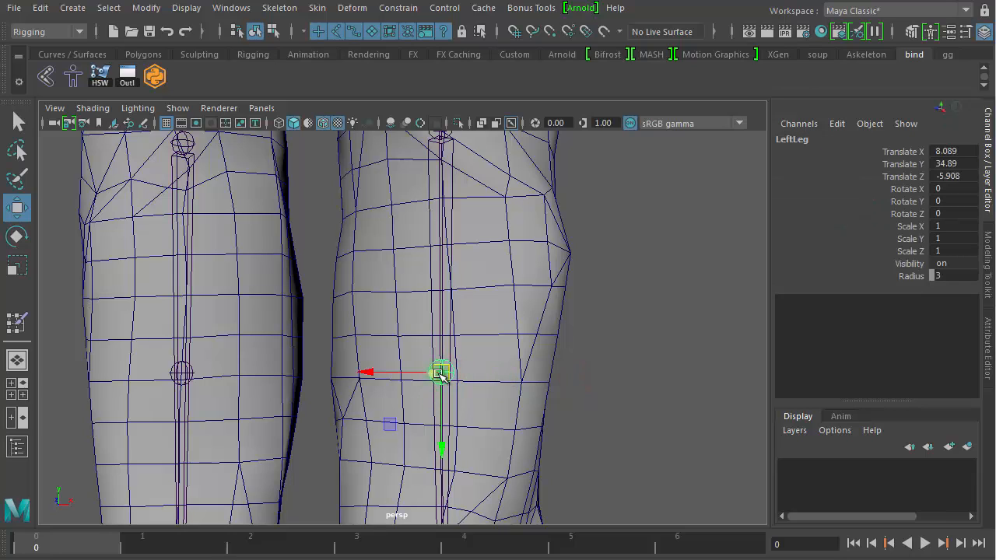
click(788, 140)
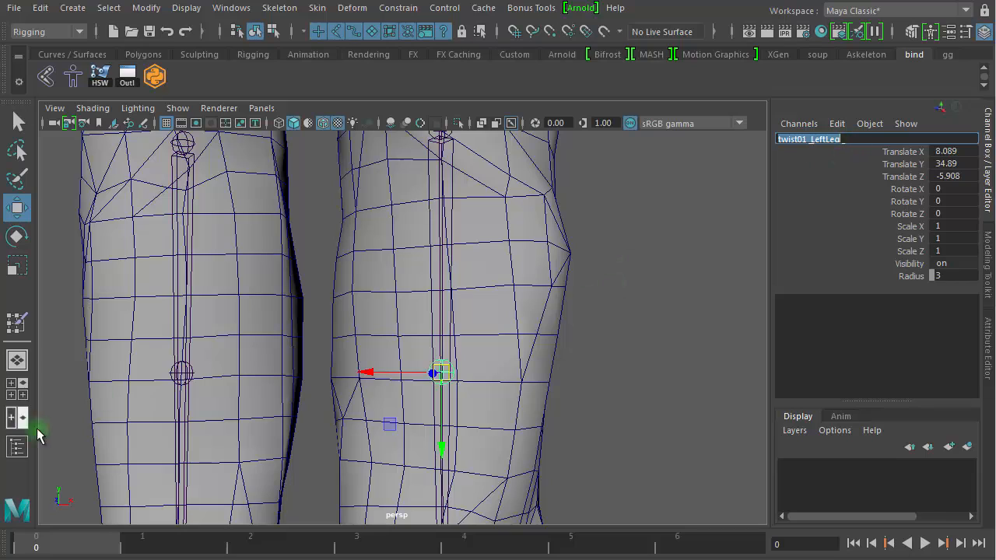
Copy the twist01_ prefix from the left joint's name and rename the duplicated right shin joint as twist01_RightLeg
click(818, 152)
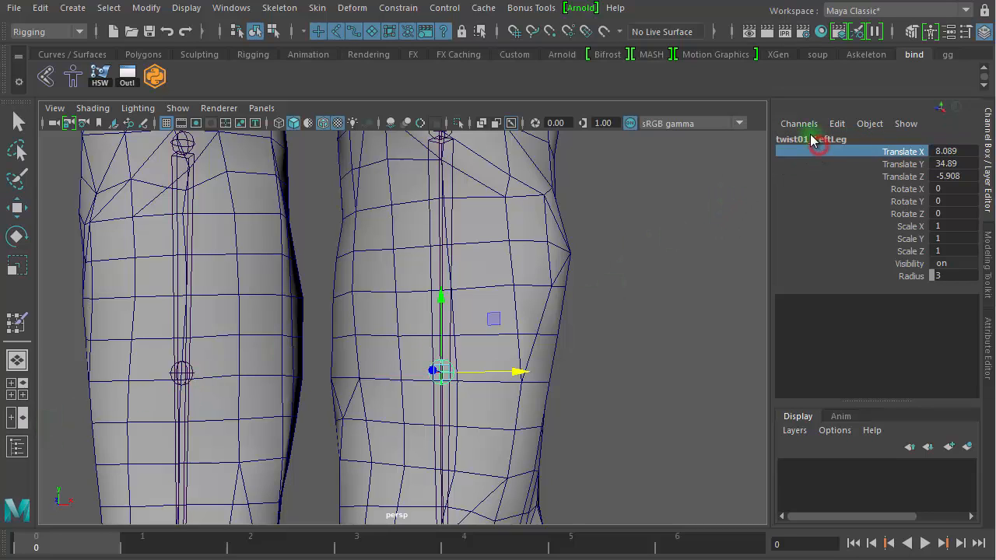
click(810, 137)
drag(816, 138, 774, 142)
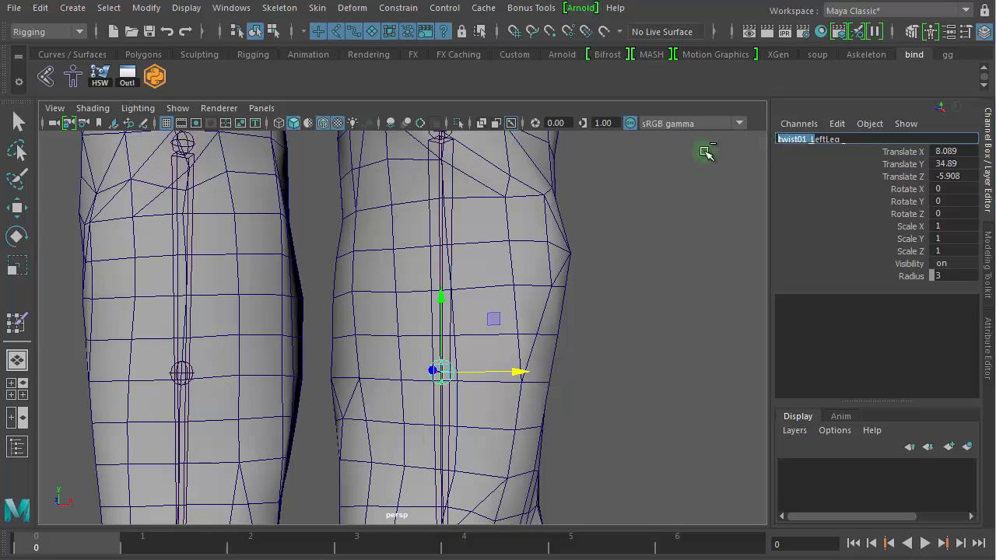
click(187, 374)
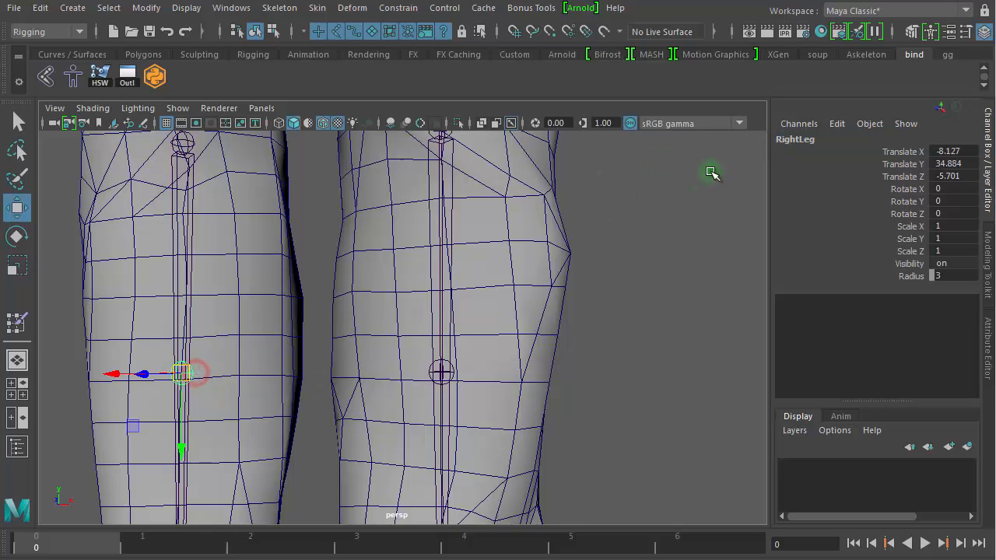
click(809, 140)
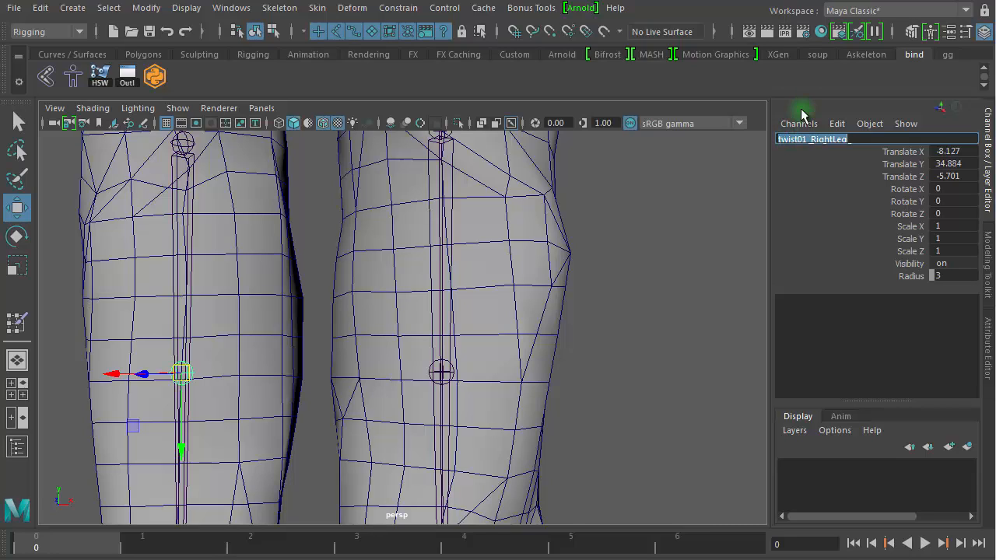
Parent twist01_LeftLeg under the mixamorig:LeftLeg joint
alt+right_drag(568, 316, 421, 289)
alt+middle_drag(472, 307, 482, 373)
mouse_move(482, 374)
alt+right_down()
mouse_move(649, 338)
mouse_move(515, 507)
alt+right_up()
click(462, 465)
click(440, 357)
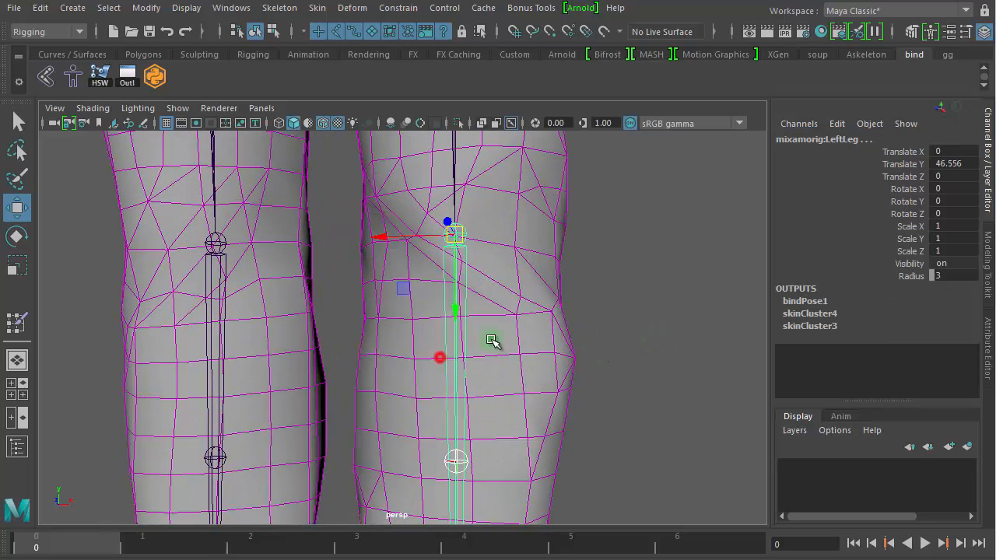
key(Down)
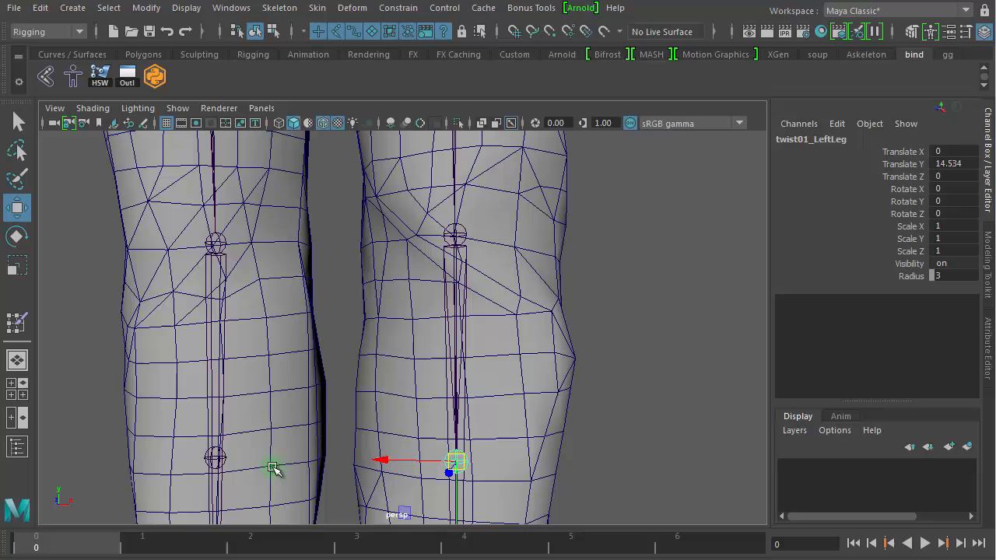
Parent twist01_RightLeg under the mixamorig:RightLeg joint
click(216, 459)
click(191, 358)
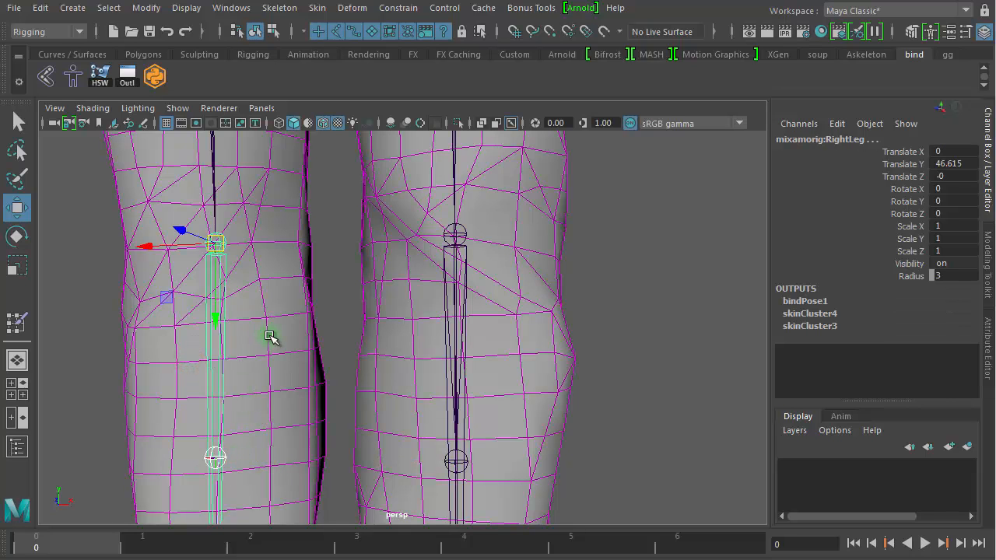
key(Down)
Add twist01_LeftLeg and twist01_RightLeg as influences to the skinned Bottoms mesh, then clear the selection
click(453, 441)
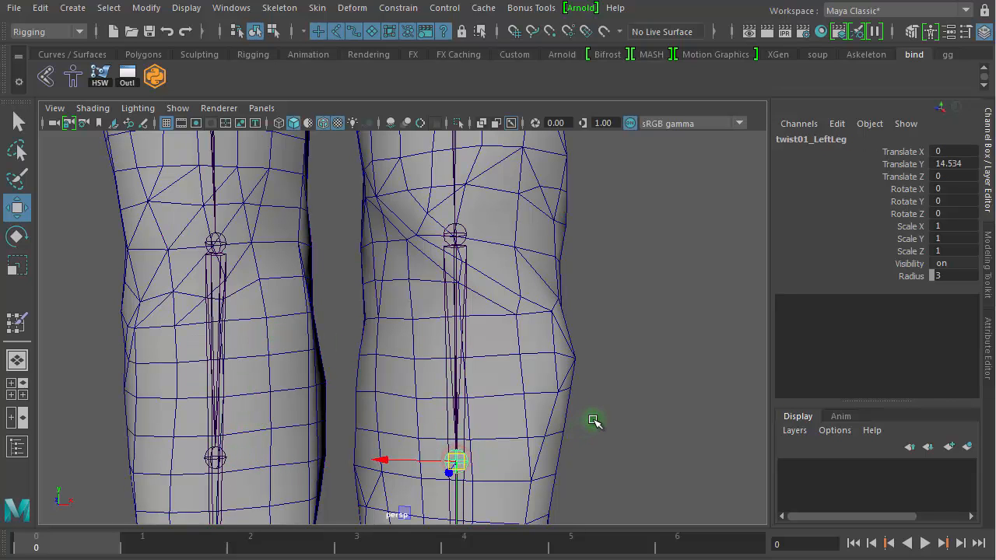
alt+right_drag(593, 420, 385, 245)
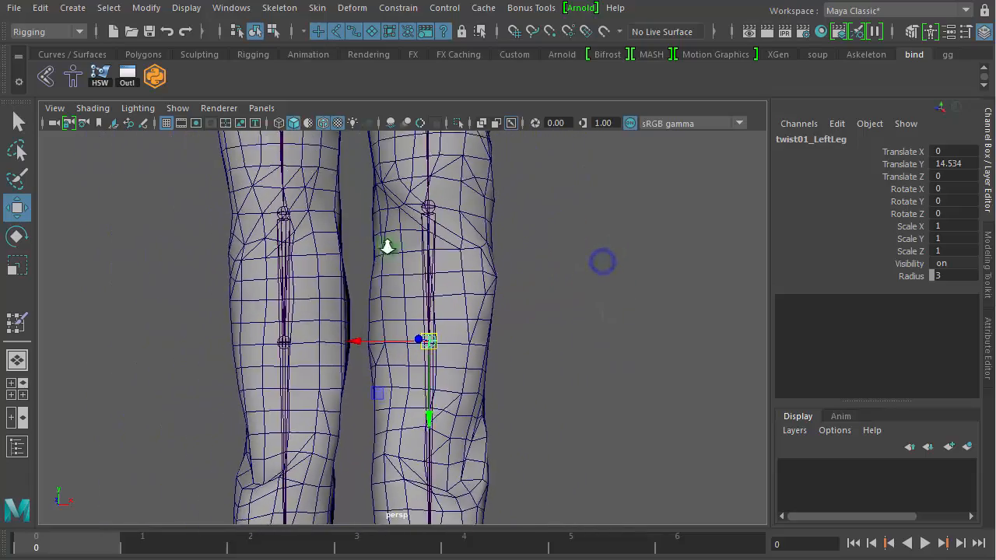
alt+right_drag(571, 294, 615, 285)
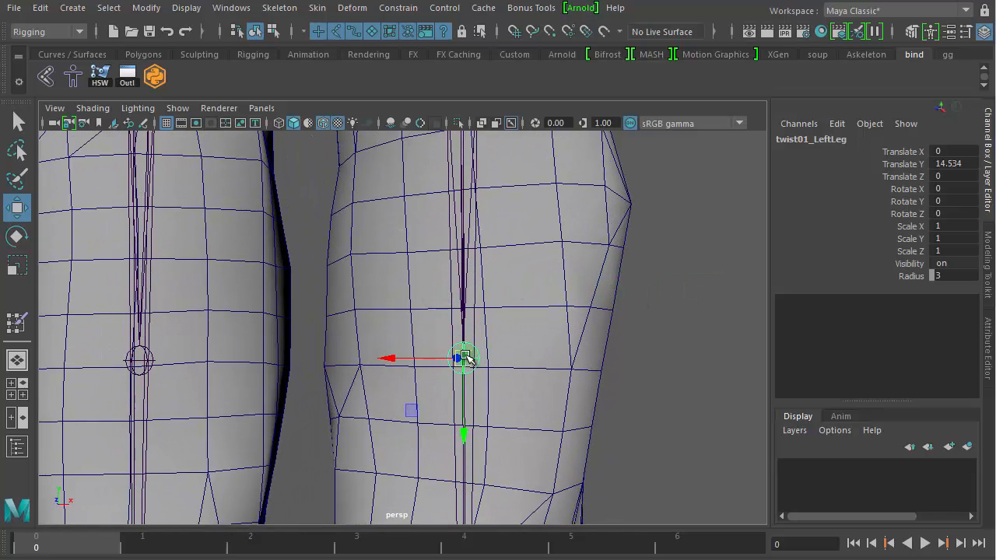
click(156, 362)
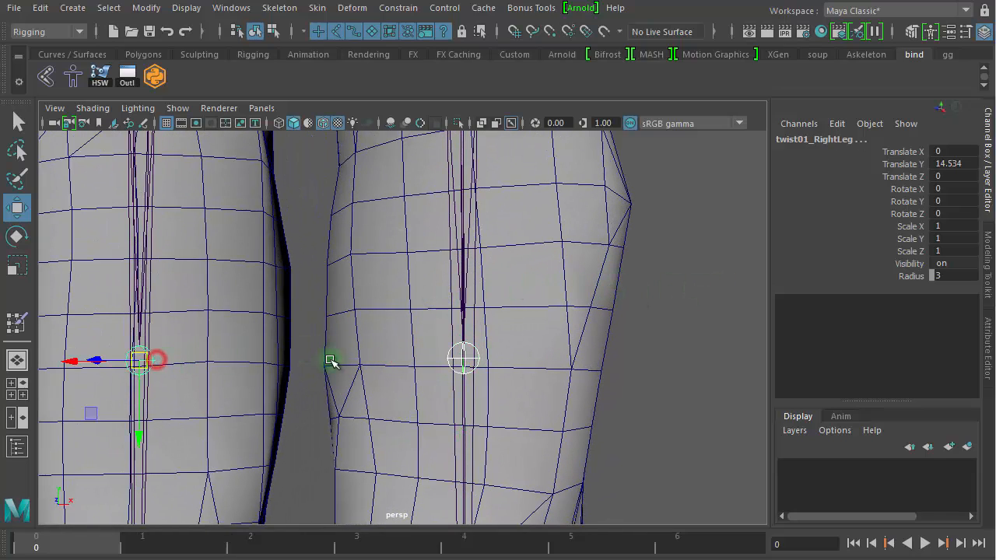
alt+right_drag(567, 355, 200, 306)
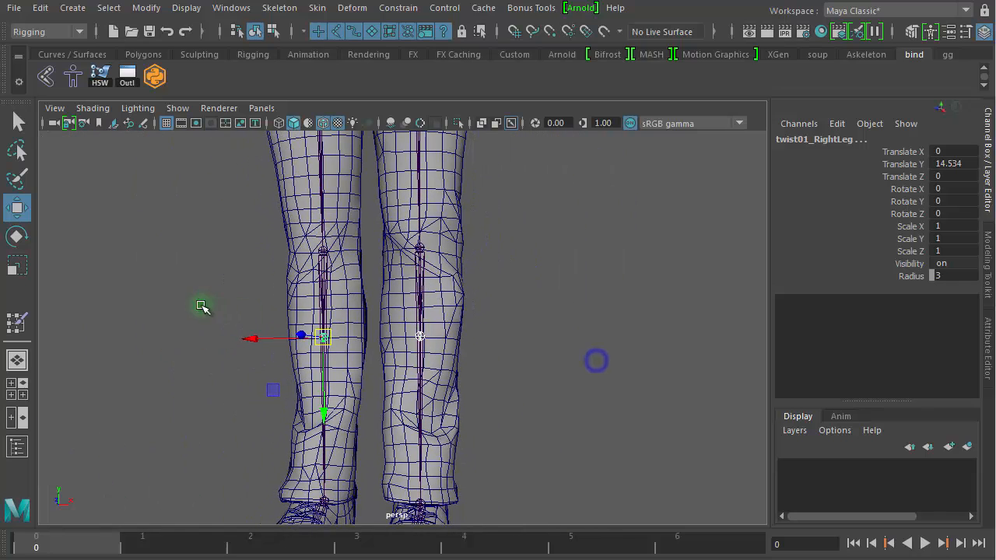
shift+click(461, 319)
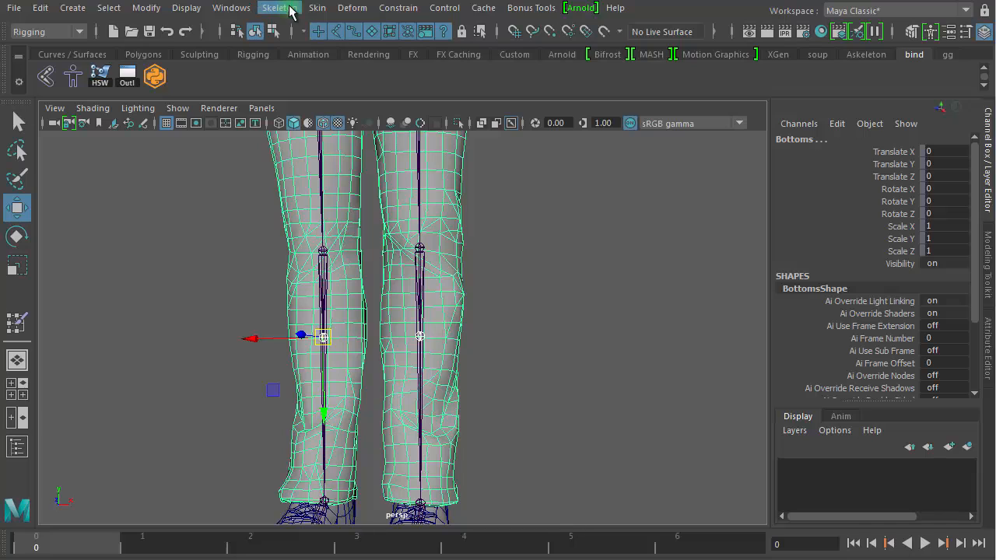
click(318, 10)
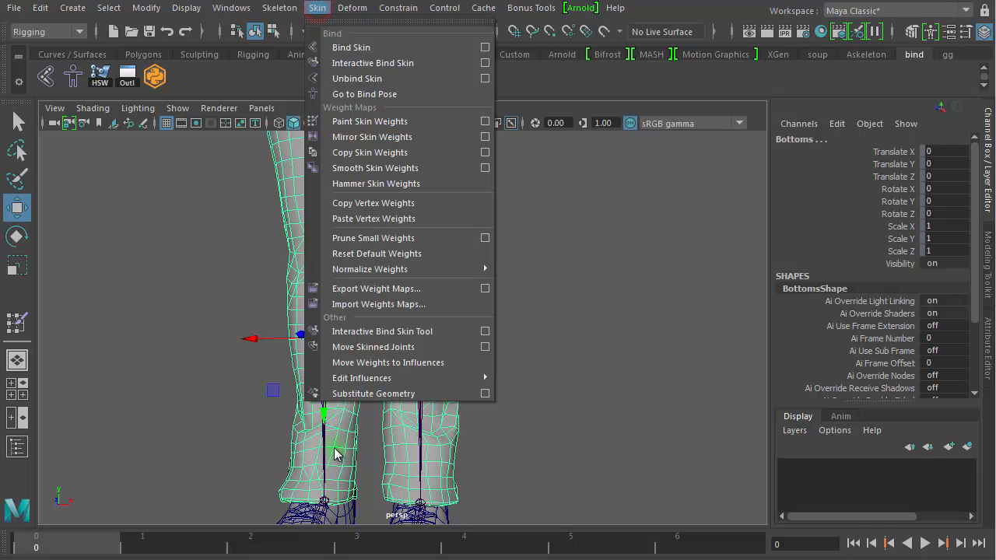
mouse_move(378, 378)
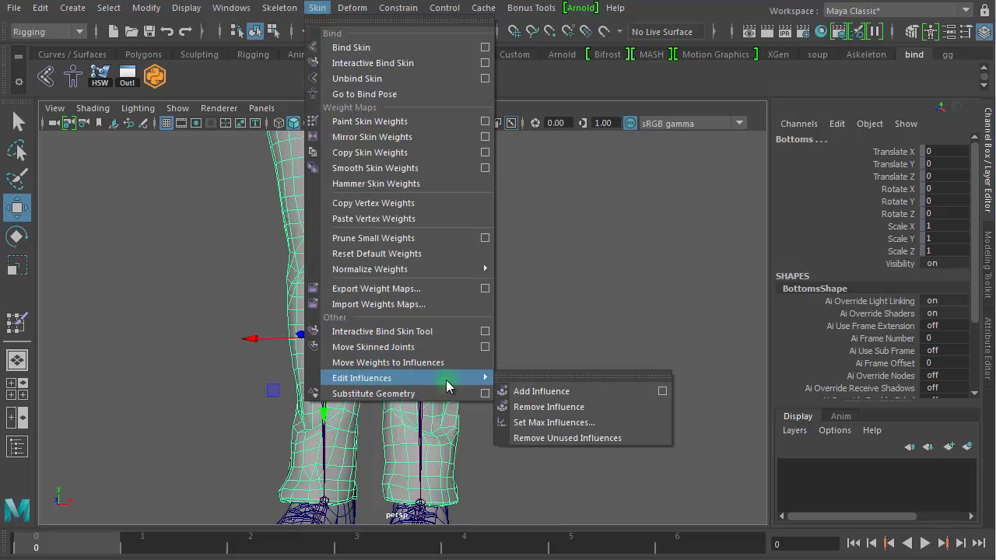
click(562, 391)
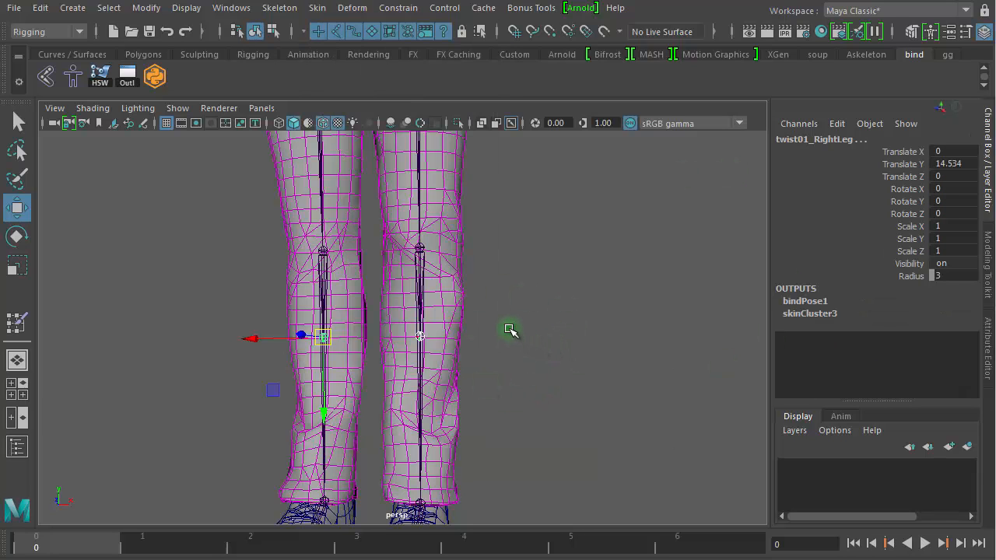
click(612, 340)
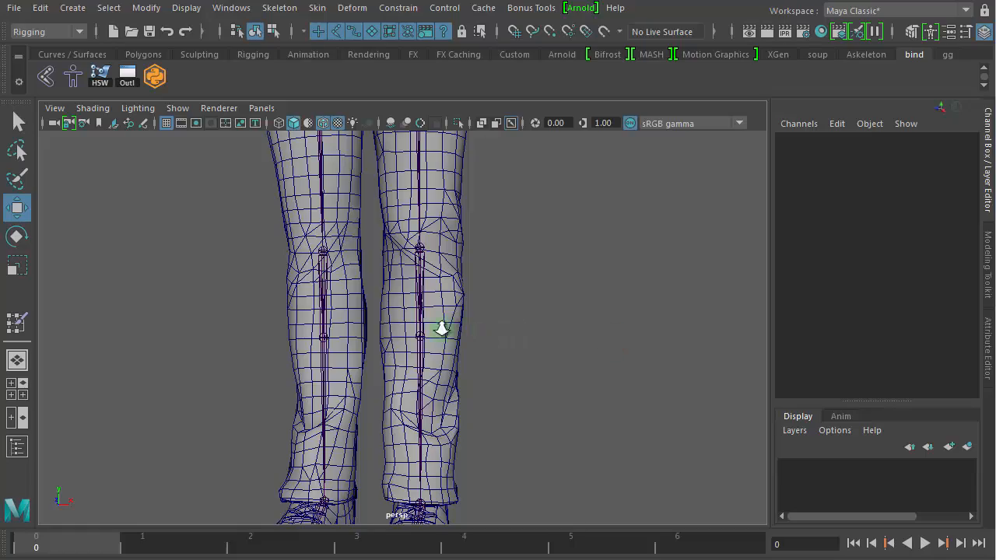
Examine the left hip area and check which meshes the twist01_LeftUpLeg joint influences
alt+middle_drag(494, 327, 474, 534)
alt+right_drag(477, 351, 603, 364)
alt+middle_drag(527, 311, 537, 531)
alt+right_drag(553, 446, 744, 444)
alt+middle_drag(622, 407, 602, 280)
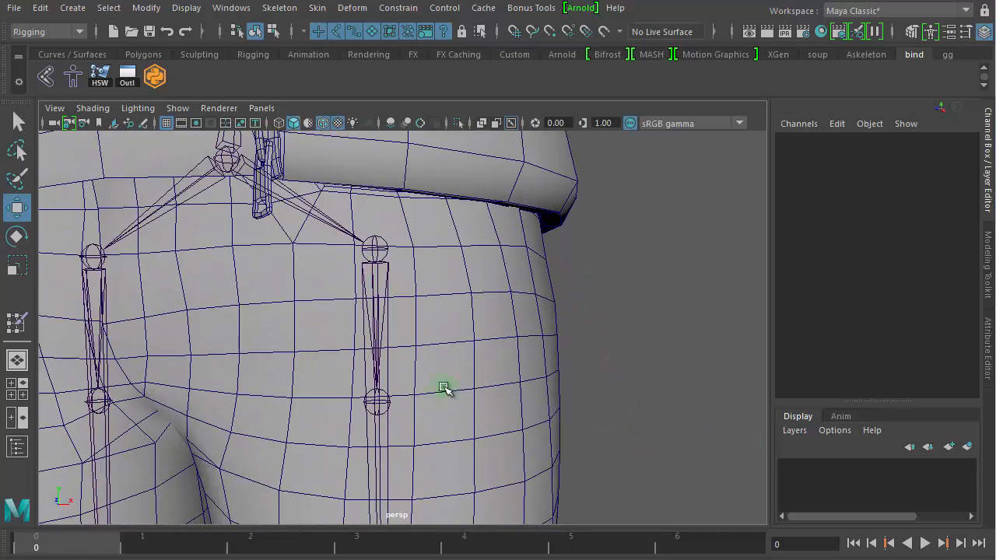
click(374, 233)
click(386, 391)
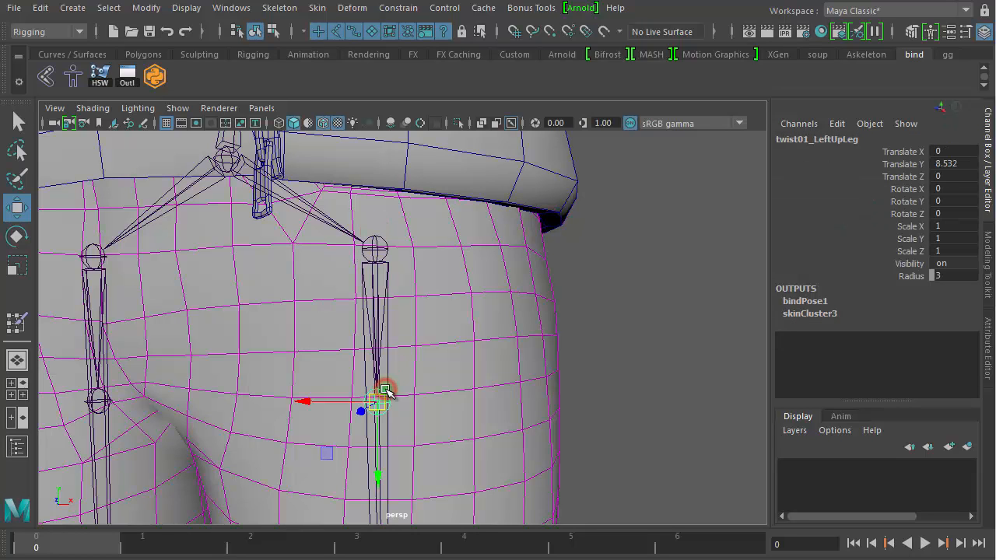
Try rotating the mixamorig:LeftUpLeg joint about 51.5 degrees around Z and inspect the deformation of the top's hem at the hip
click(382, 276)
click(379, 271)
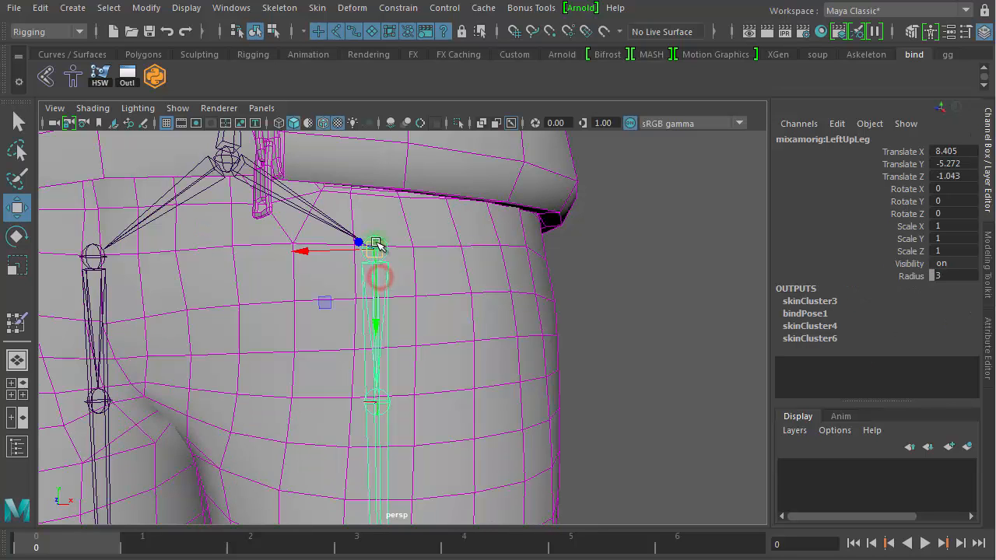
scroll(596, 393, down, 10)
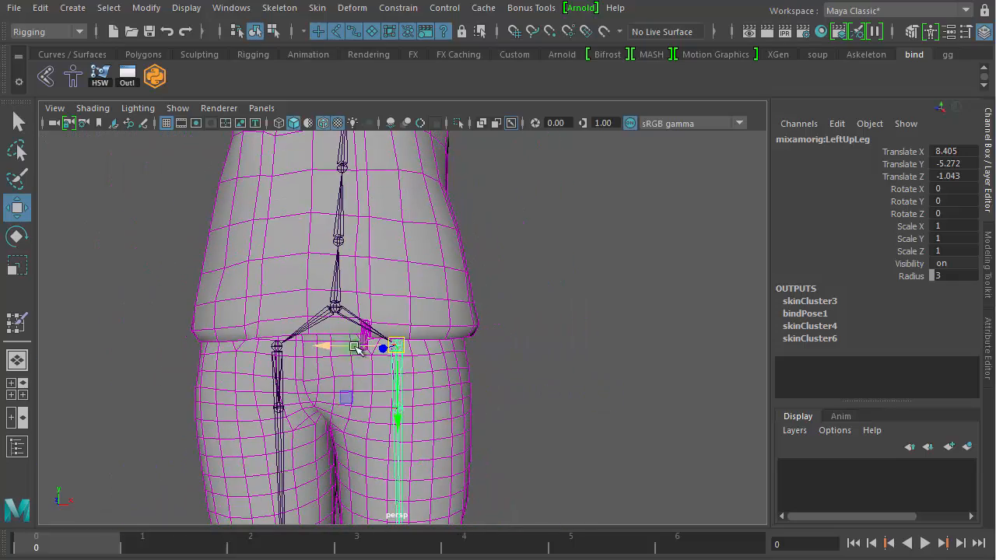
key(e)
drag(462, 325, 417, 242)
scroll(569, 321, up, 3)
alt+right_drag(570, 322, 778, 335)
alt+middle_drag(577, 306, 404, 371)
alt+right_drag(405, 371, 709, 377)
middle_drag(565, 378, 415, 410)
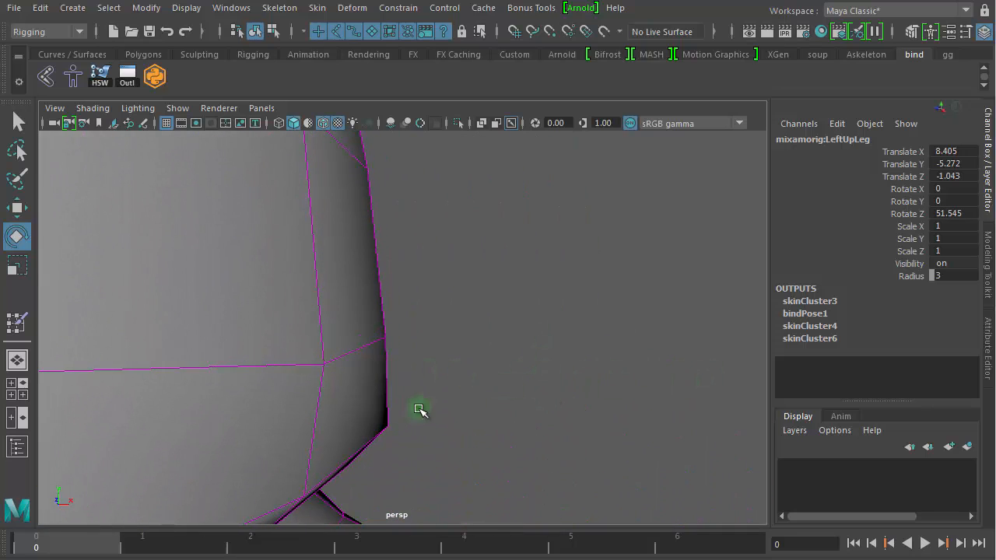
middle_drag(362, 436, 397, 413)
click(398, 413)
alt+right_drag(565, 415, 252, 371)
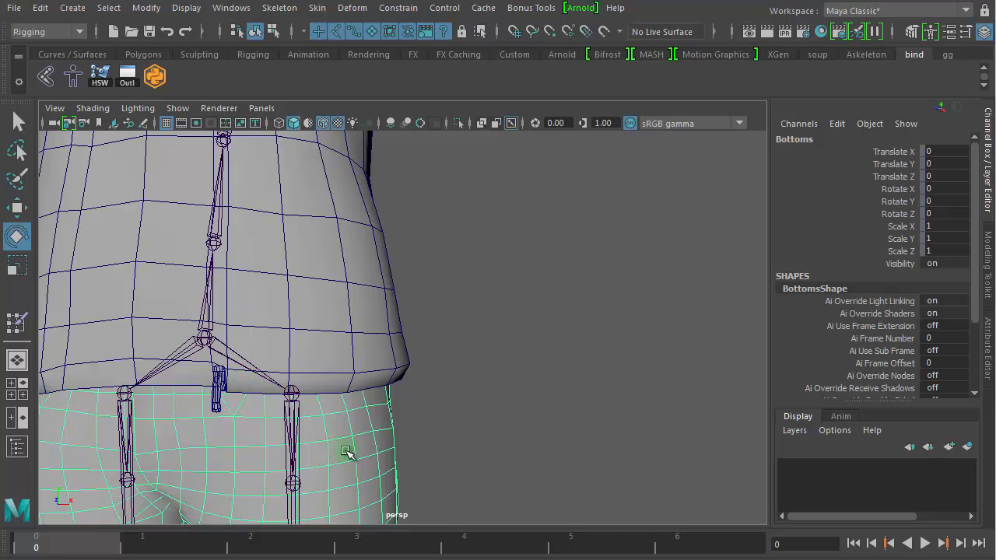
Compare which garment meshes are driven by the mixamorig:LeftUpLeg joint and by its thigh twist joint
alt+drag(381, 456, 459, 350)
alt+middle_drag(459, 349, 485, 224)
alt+right_drag(363, 322, 558, 322)
alt+middle_drag(496, 292, 569, 361)
scroll(544, 299, down, 3)
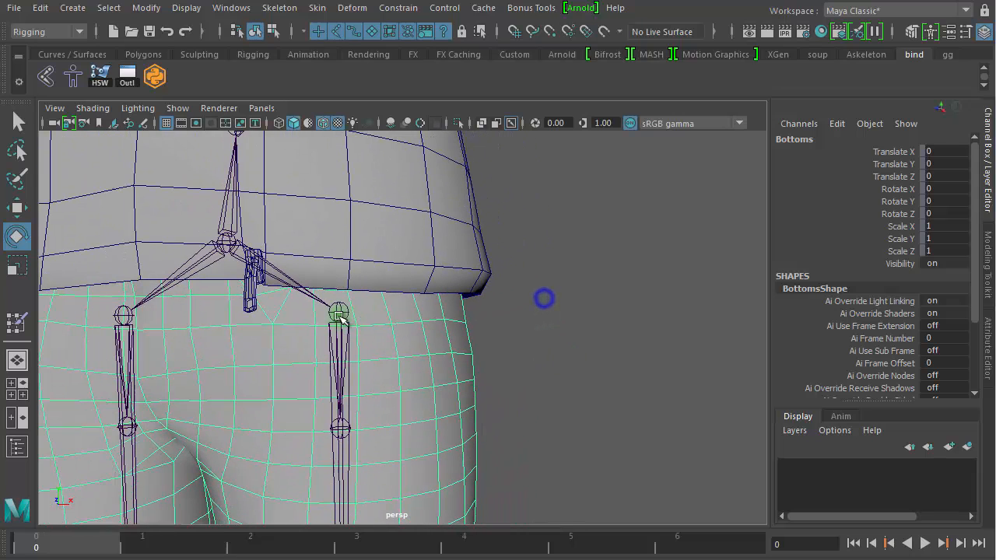
click(338, 305)
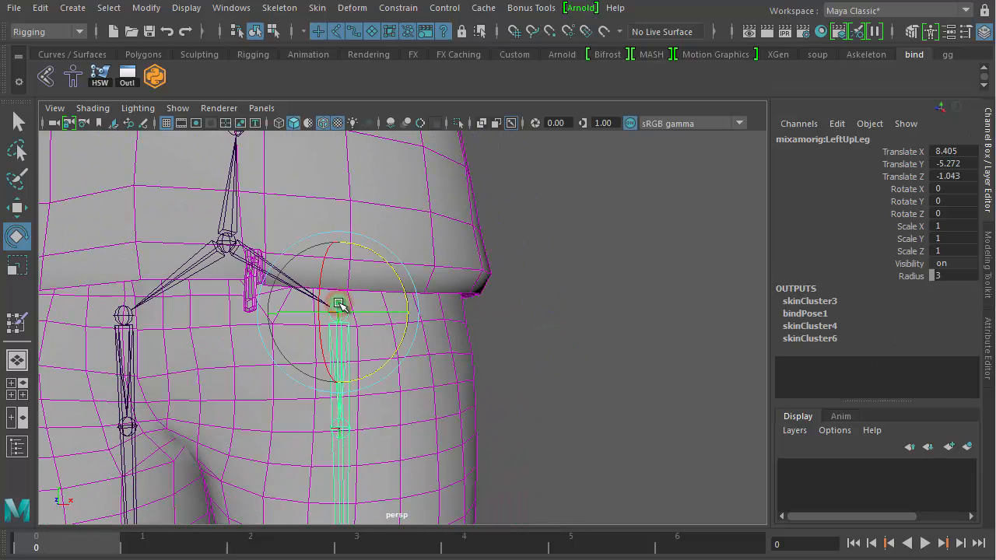
click(542, 371)
click(340, 426)
click(572, 373)
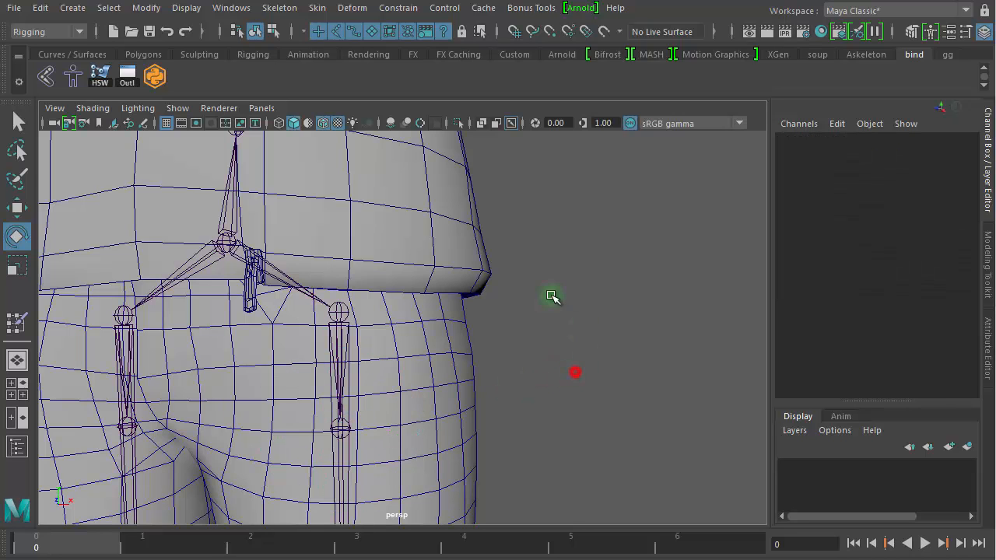
Select the Tops mesh and open the Paint Skin Weights settings for it
click(452, 239)
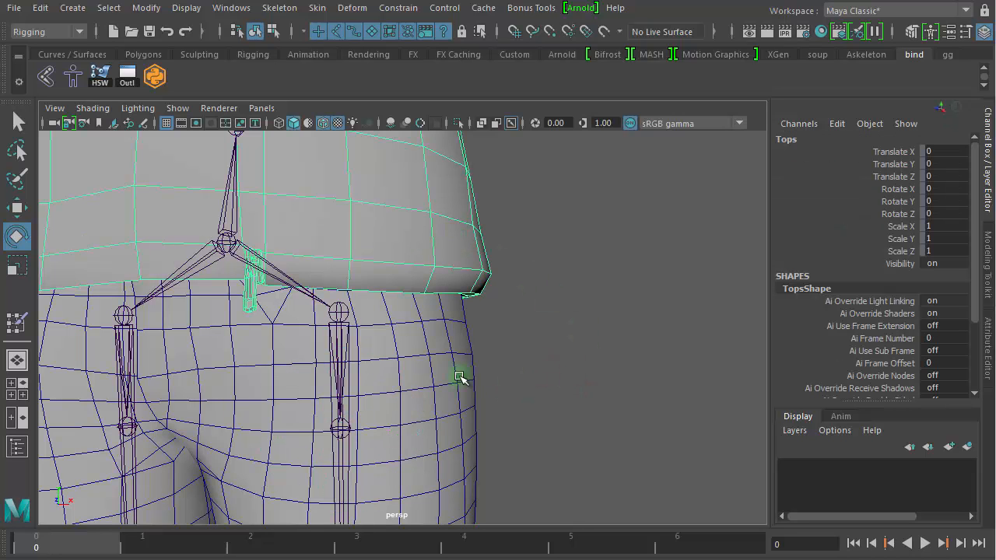
scroll(615, 360, down, 8)
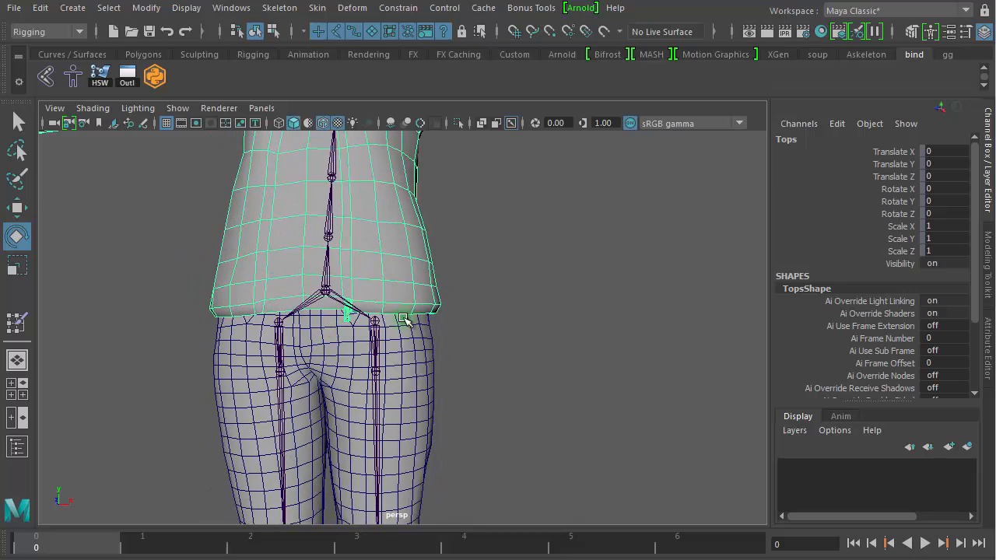
alt+middle_drag(403, 317, 430, 395)
right_drag(560, 280, 476, 263)
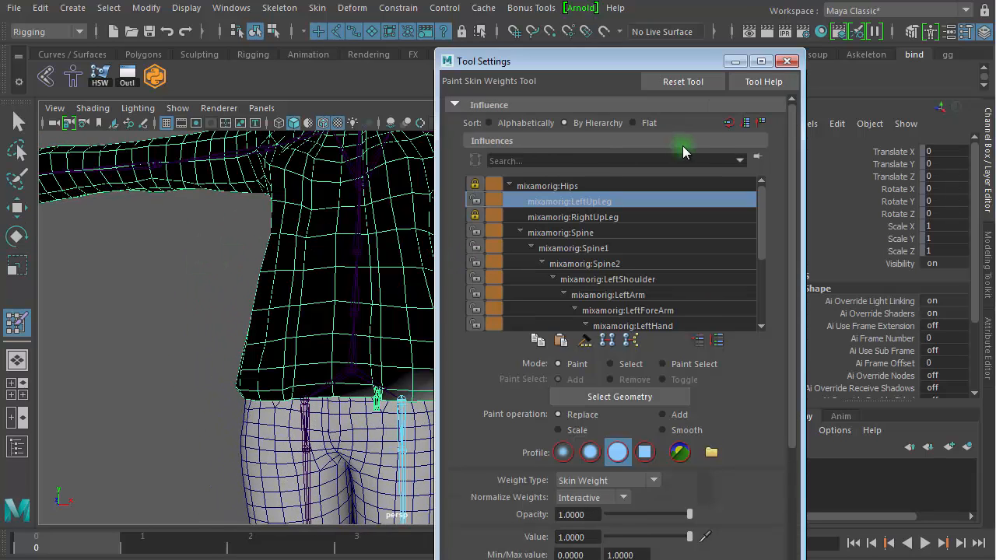
Lock all Tops influences from mixamorig:Hips through mixamorig:RightHandMiddle1, then close the settings and leave the paint tool
click(584, 185)
click(758, 205)
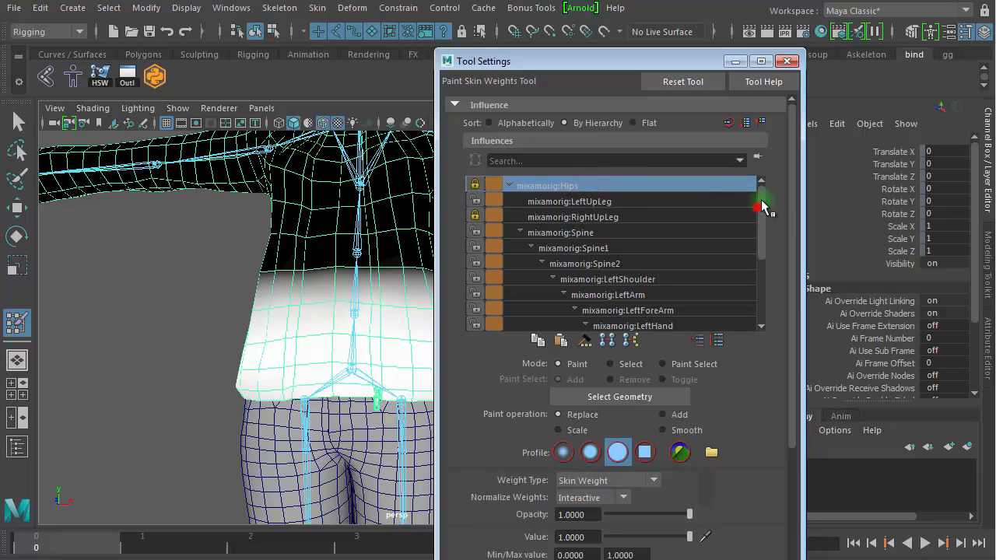
drag(758, 243, 760, 329)
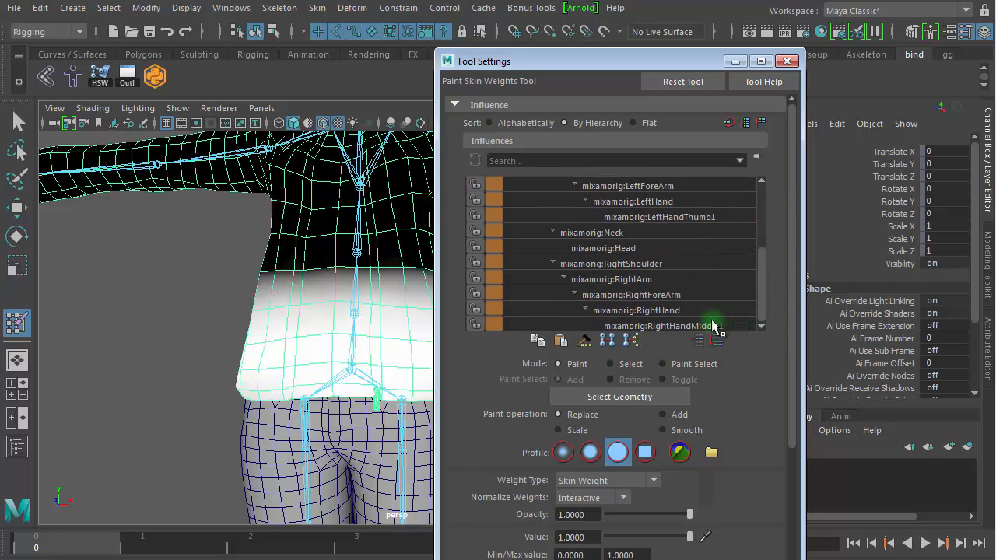
click(611, 326)
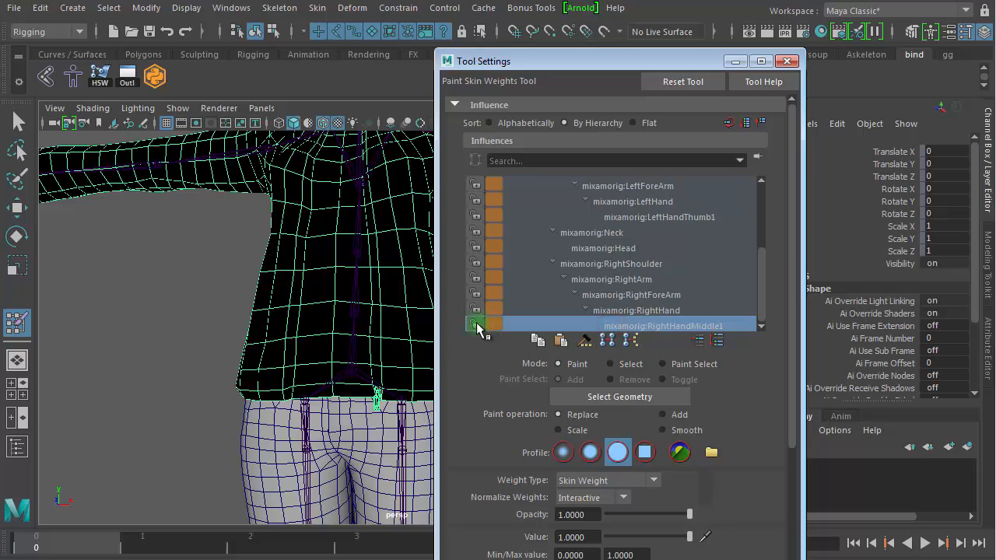
click(475, 323)
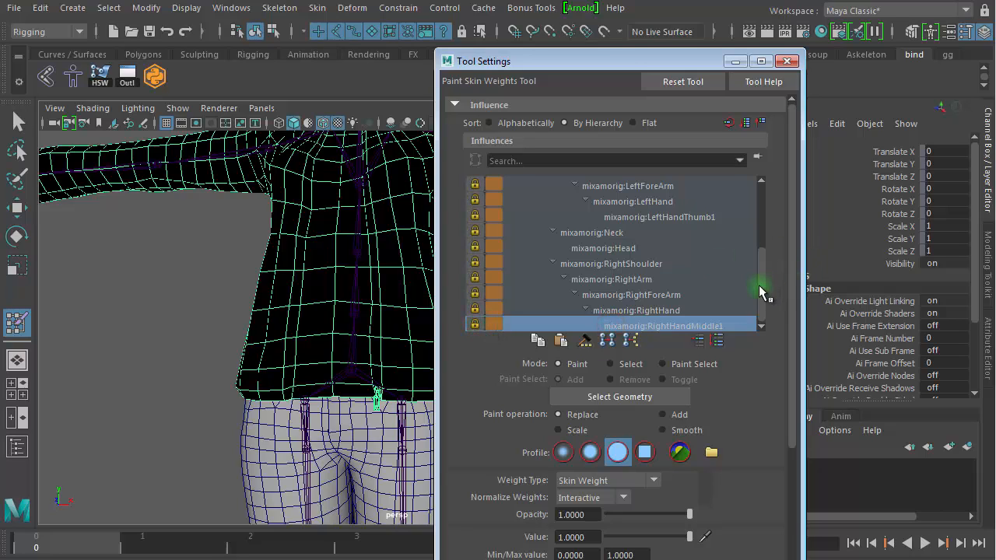
drag(763, 292, 764, 189)
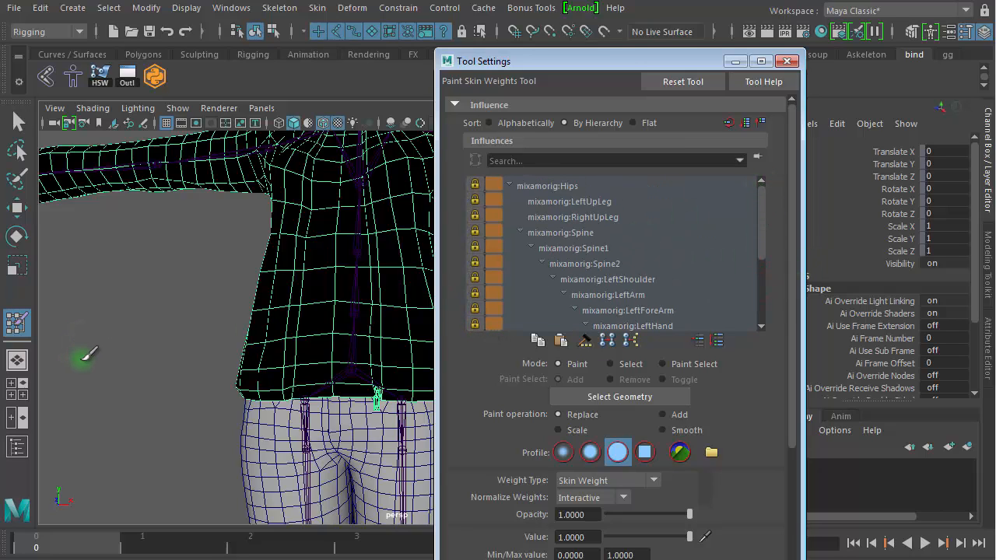
alt+middle_drag(110, 347, 12, 328)
alt+right_drag(47, 328, 237, 330)
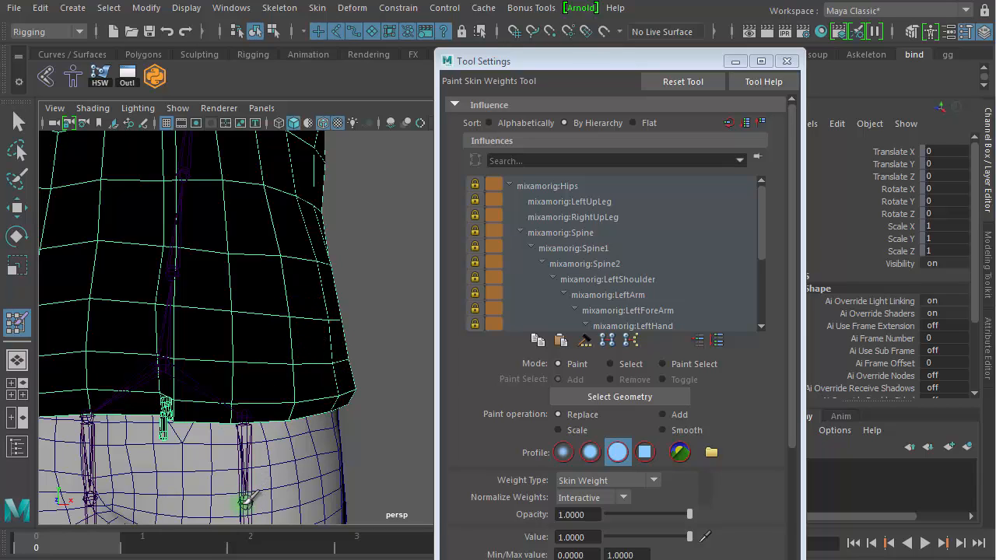
click(787, 61)
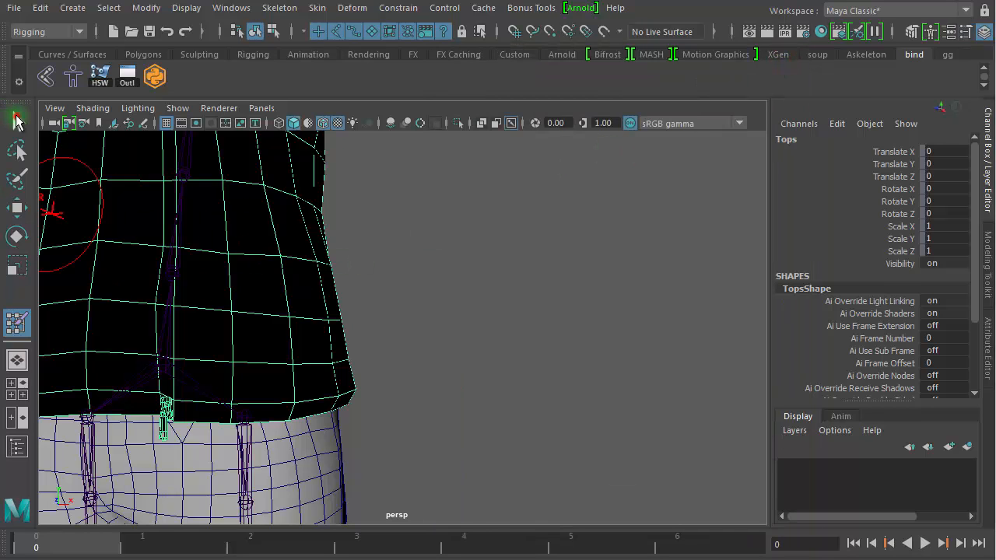
click(17, 121)
Add the twist01_LeftUpLeg and twist01_RightUpLeg joints as influences to the skinned Tops mesh
click(529, 351)
click(246, 501)
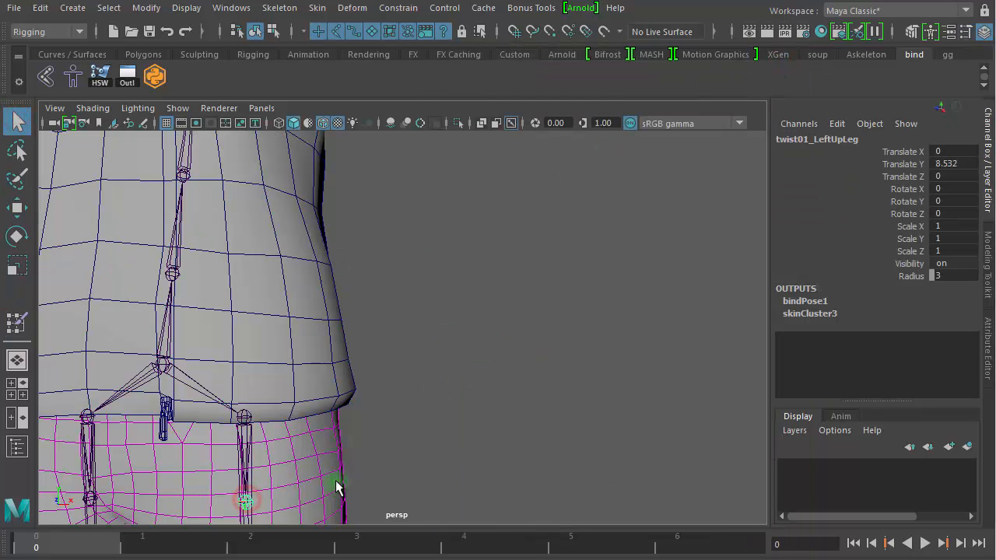
alt+right_drag(542, 350, 400, 330)
alt+middle_drag(475, 315, 617, 261)
alt+right_drag(546, 351, 704, 340)
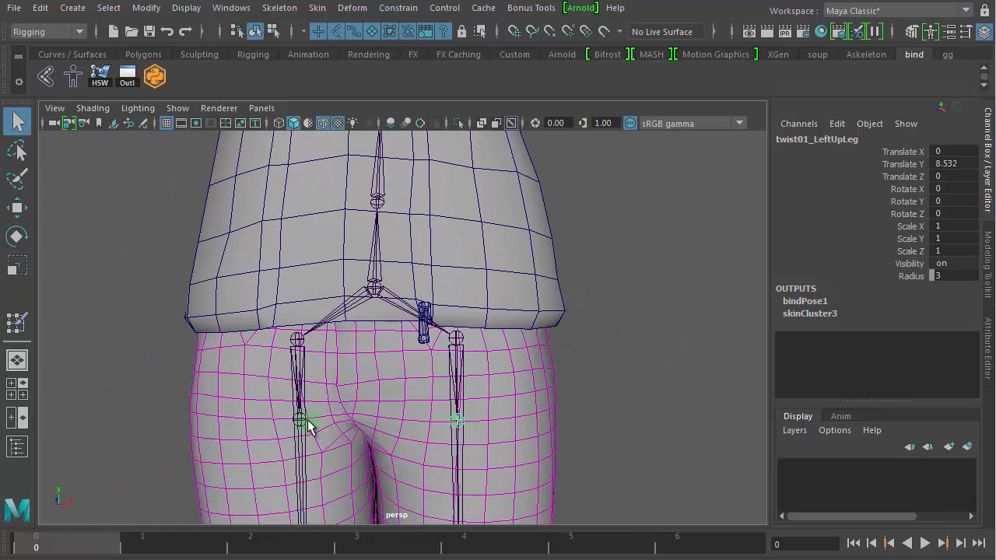
click(307, 424)
click(540, 250)
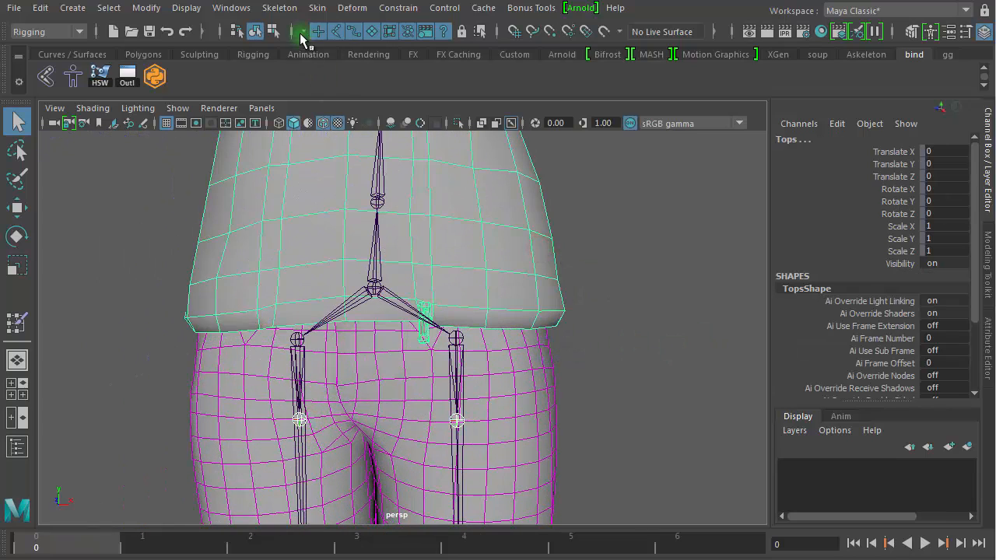
click(317, 8)
mouse_move(384, 383)
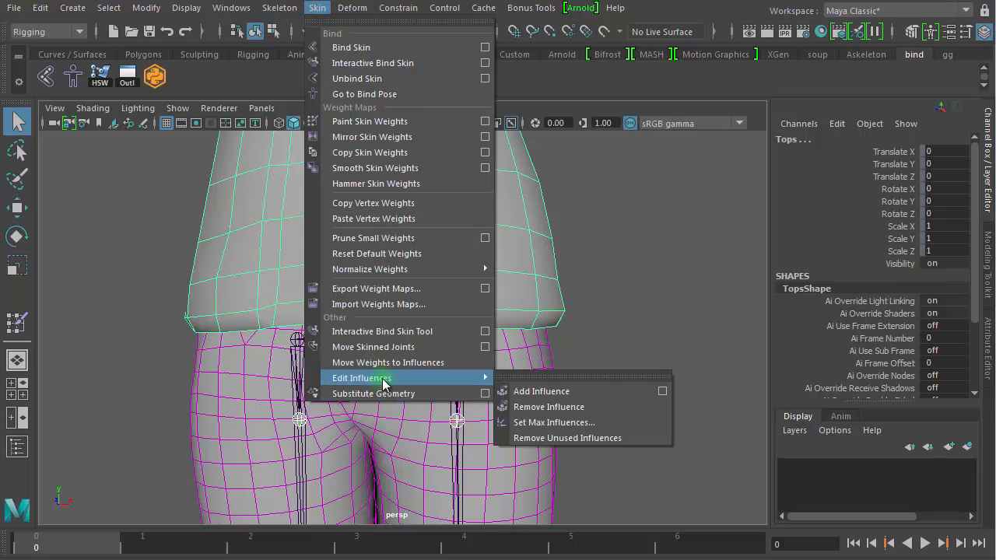
click(540, 391)
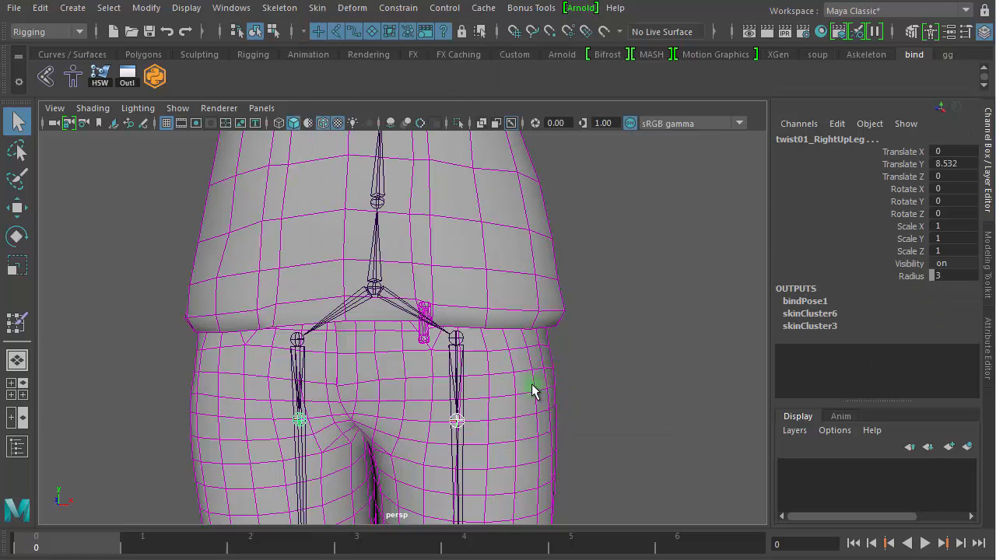
Select the Tops mesh alone and reopen its Paint Skin Weights settings
click(503, 234)
scroll(596, 311, down, 5)
alt+middle_drag(596, 311, 395, 382)
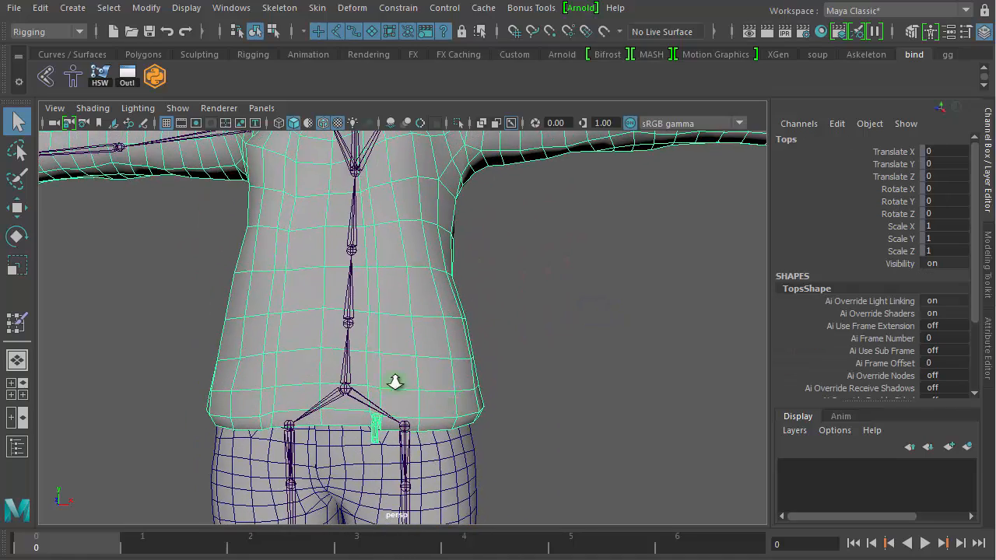
scroll(395, 382, up, 3)
alt+middle_drag(522, 339, 528, 358)
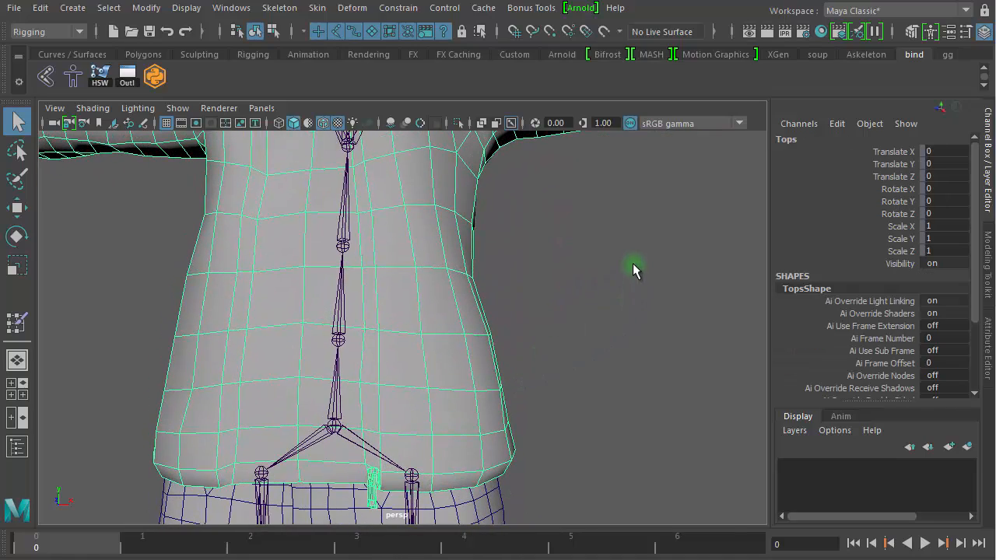
right_drag(634, 269, 534, 246)
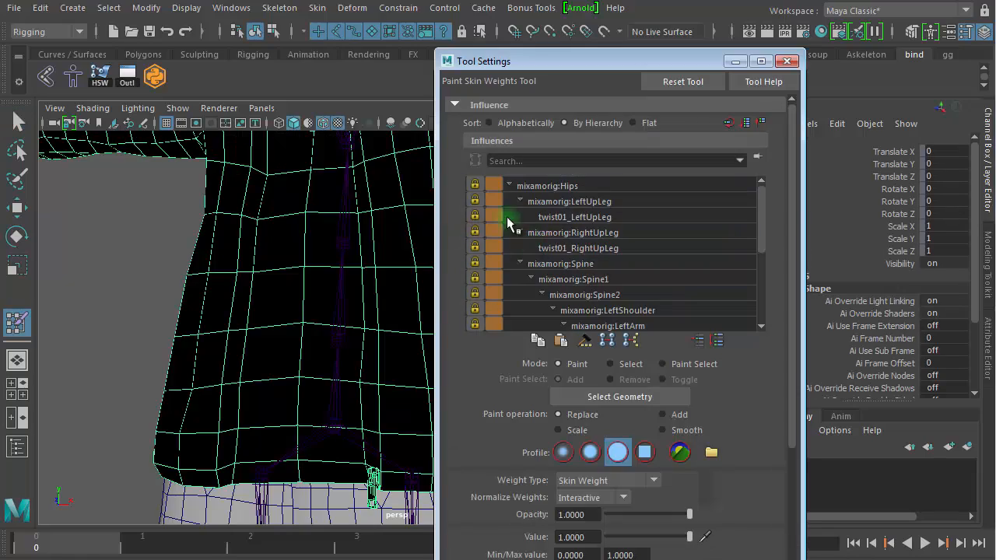
Pick the mixamorig:LeftUpLeg influence on the left thigh joint and unlock its weights
alt+middle_drag(366, 381, 285, 208)
alt+right_drag(176, 306, 350, 318)
alt+middle_drag(400, 299, 350, 197)
alt+right_drag(238, 299, 311, 295)
right_drag(257, 222, 259, 181)
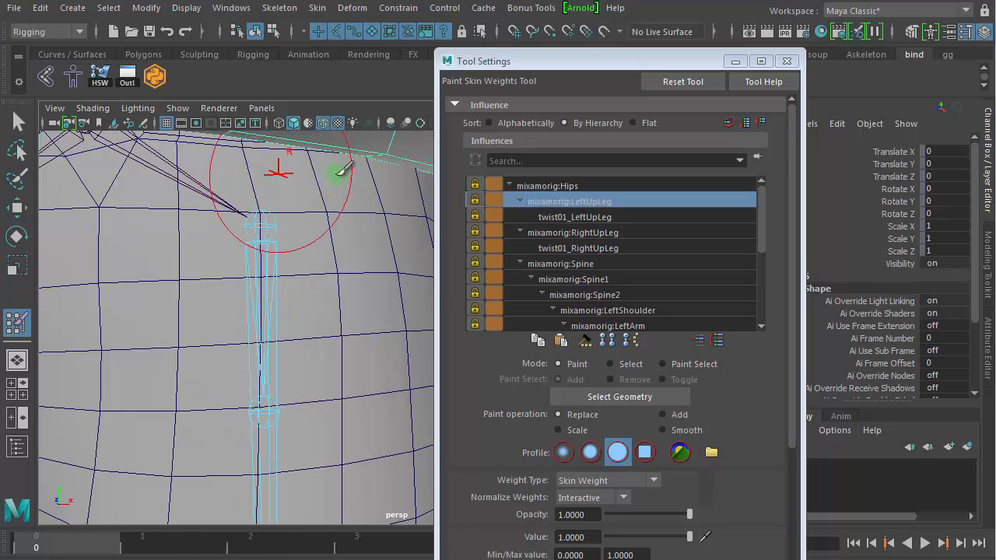
click(475, 202)
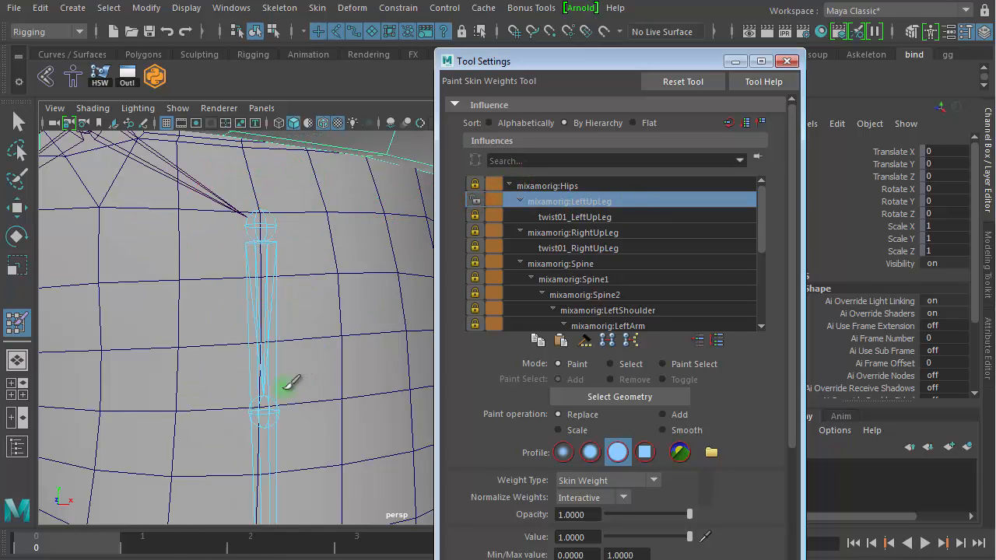
Pick the twist01_LeftUpLeg influence on the left thigh's twist joint and unlock its weights
drag(576, 62, 712, 82)
right_drag(265, 407, 265, 329)
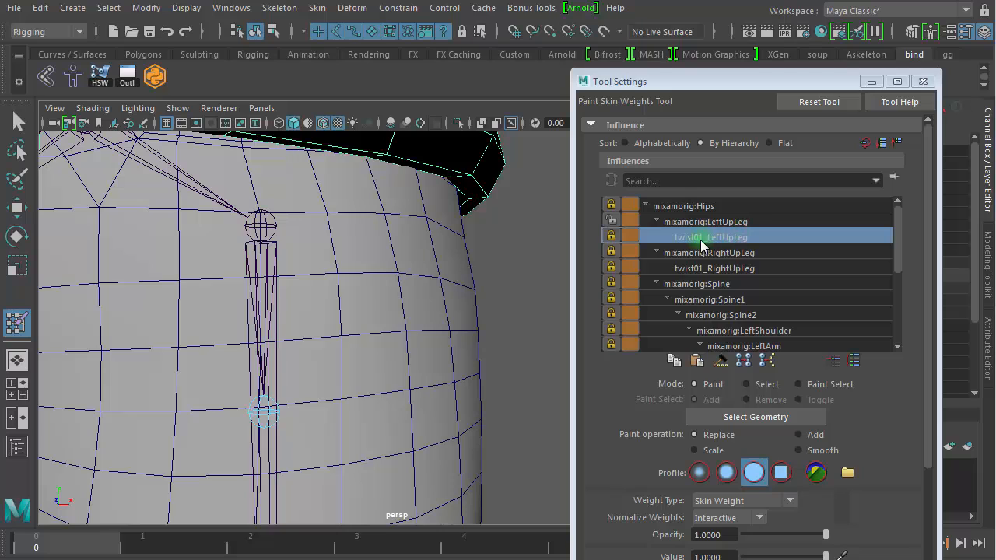
click(610, 239)
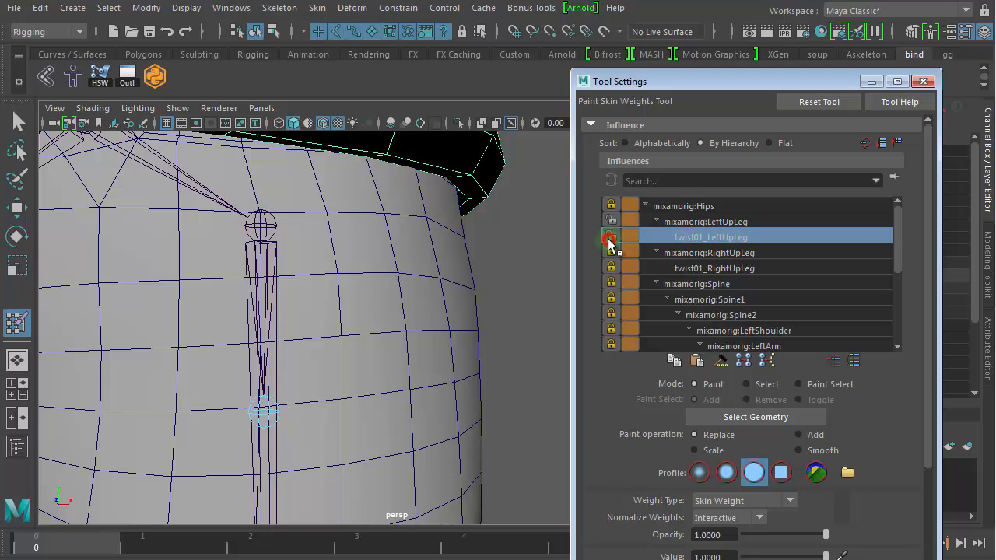
alt+right_drag(475, 380, 228, 371)
scroll(897, 237, down, 1)
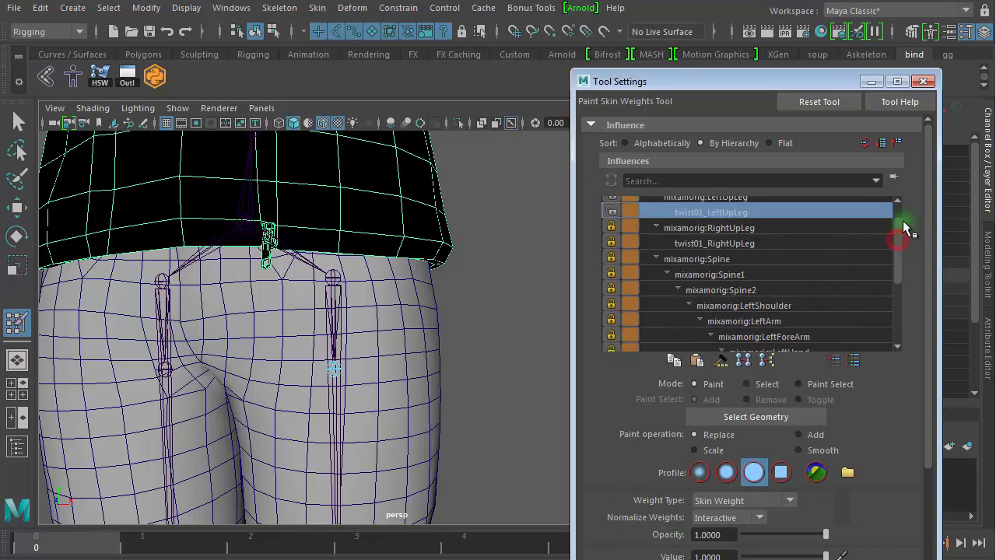
Flood the Tops mesh with the twist01_LeftUpLeg influence, using the Replace operation at value 1.0
scroll(902, 221, up, 1)
click(692, 237)
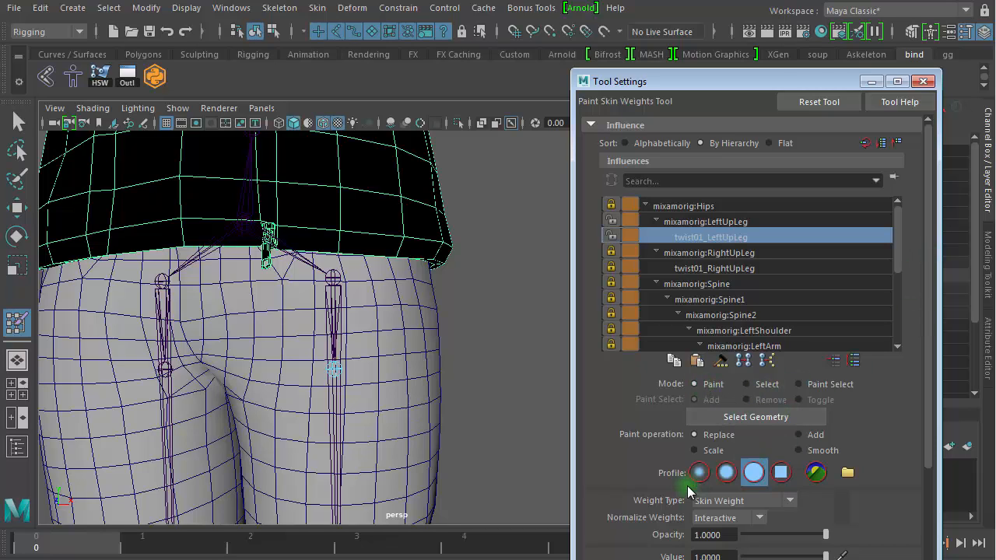
drag(925, 286, 918, 429)
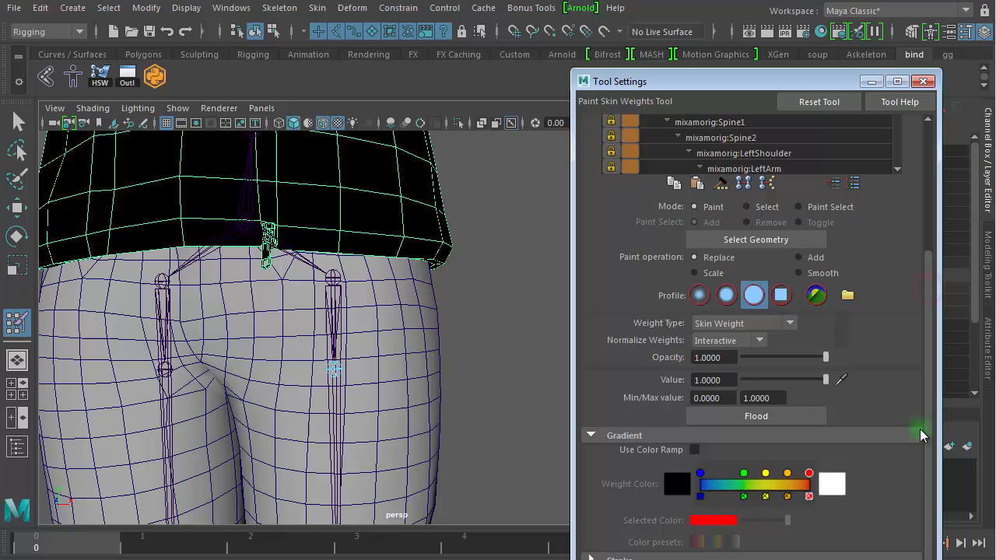
click(747, 418)
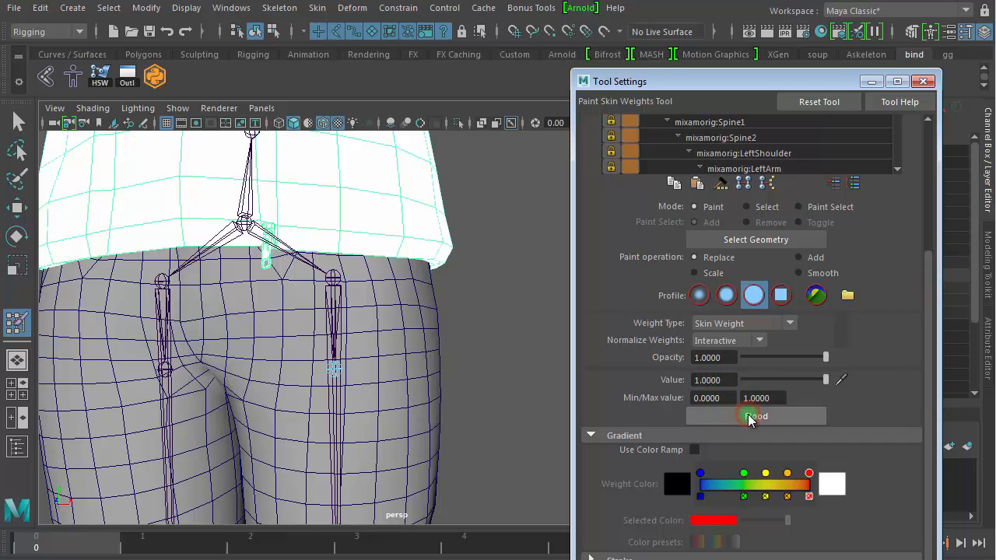
Compare the mixamorig:LeftUpLeg and twist01_LeftUpLeg weights along the hem of the Tops mesh, and leave the weight painting tool
alt+right_drag(476, 325, 364, 290)
alt+middle_drag(381, 276, 382, 383)
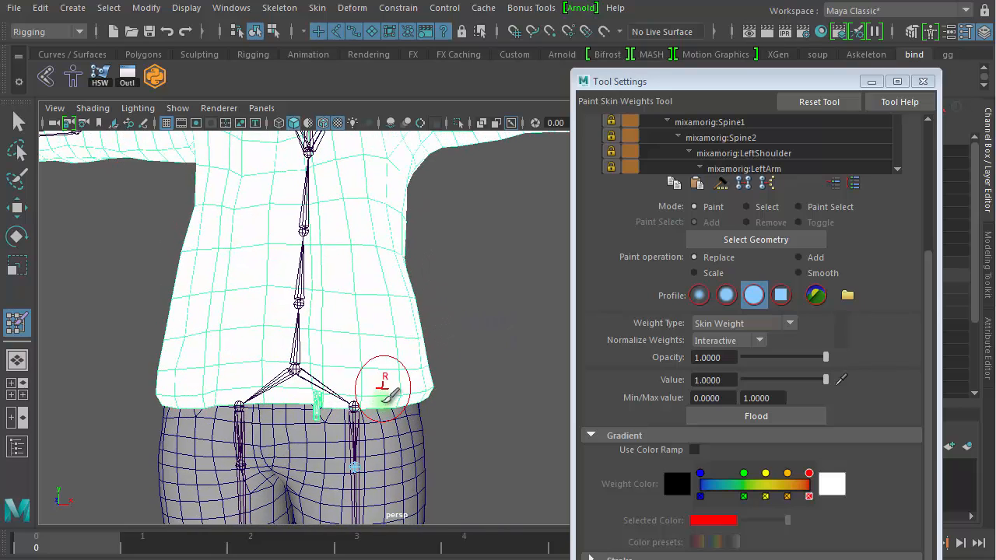
drag(928, 284, 928, 161)
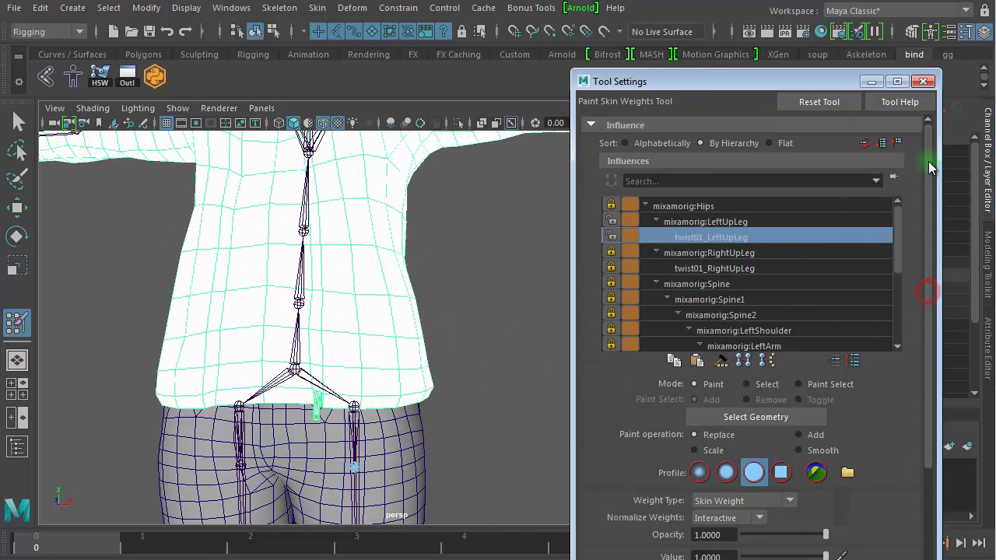
click(708, 222)
click(708, 236)
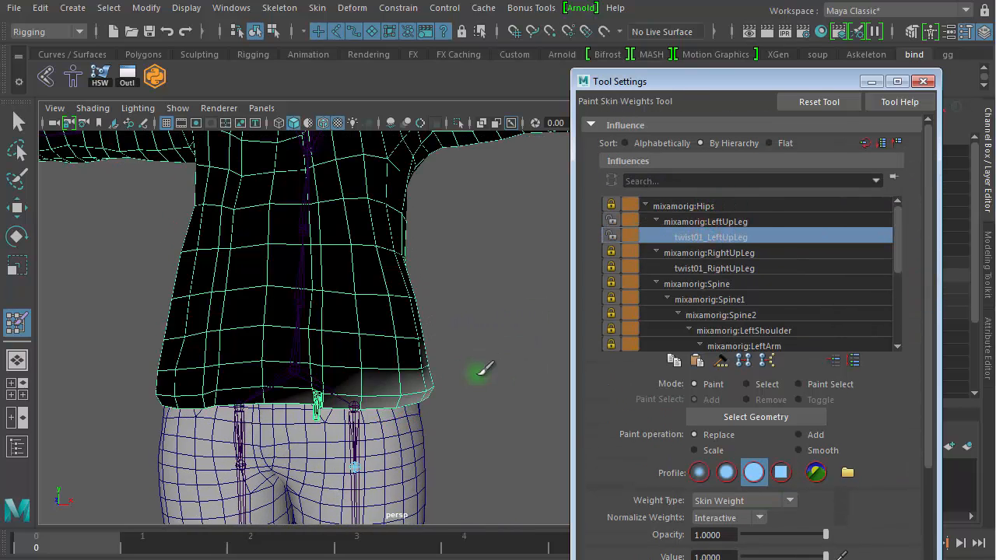
scroll(473, 378, up, 5)
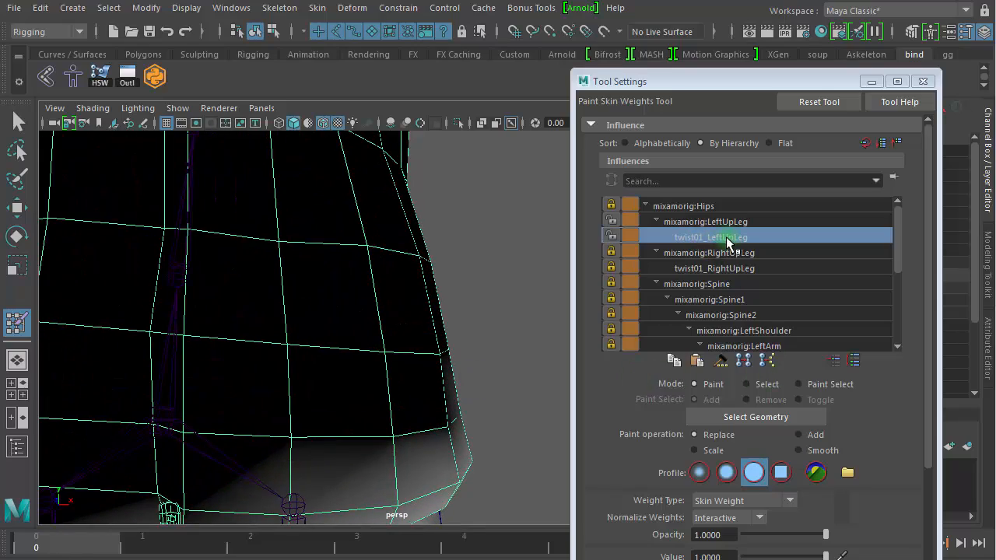
alt+middle_drag(478, 347, 372, 191)
alt+drag(404, 266, 267, 302)
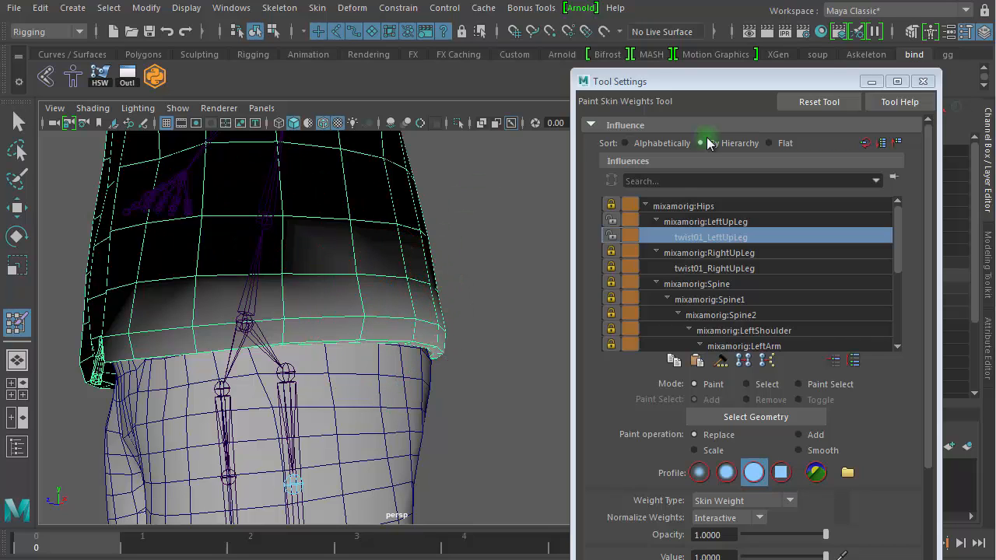
click(17, 121)
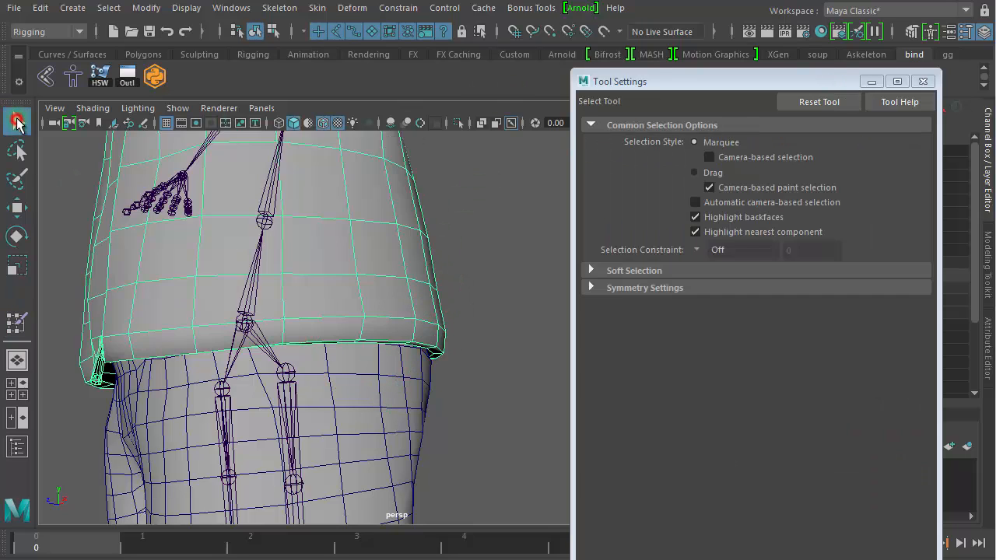
Select the twist joint on the left lower leg and examine the trouser area from there to the hem
alt+drag(462, 260, 484, 336)
alt+middle_drag(334, 207, 299, 140)
alt+right_drag(223, 336, 369, 327)
alt+middle_drag(311, 350, 302, 169)
alt+drag(280, 262, 393, 252)
alt+right_drag(349, 327, 495, 325)
alt+middle_drag(366, 319, 501, 216)
alt+drag(440, 285, 441, 304)
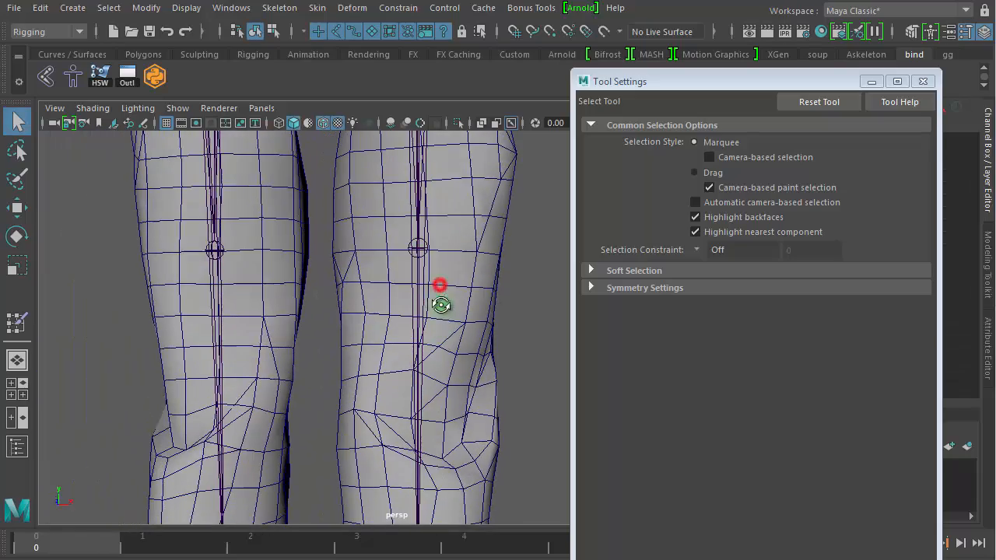
click(412, 255)
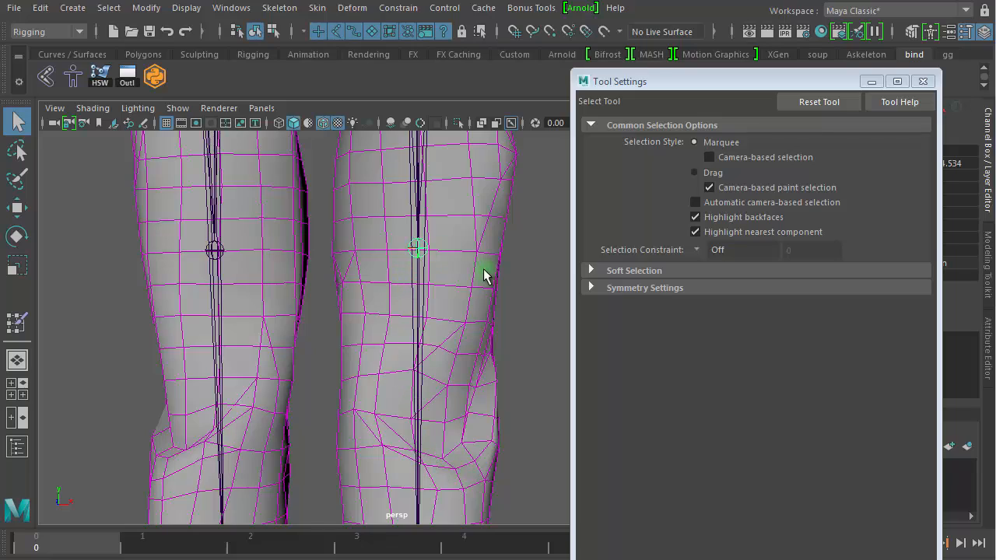
alt+right_drag(490, 272, 234, 268)
alt+middle_drag(412, 300, 390, 267)
alt+right_drag(422, 280, 517, 273)
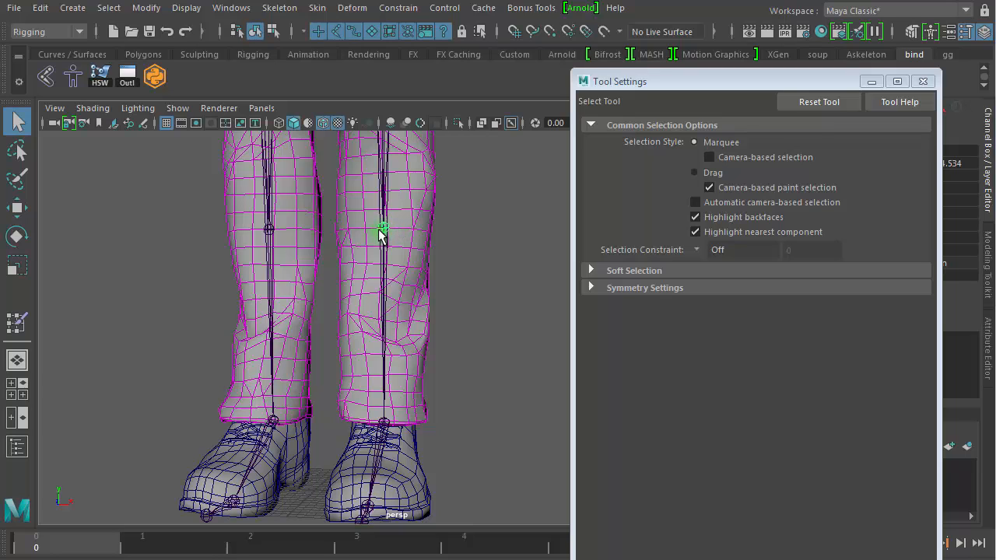
Select the Bottoms trousers mesh and show its lower legs in a maximized front view
click(430, 259)
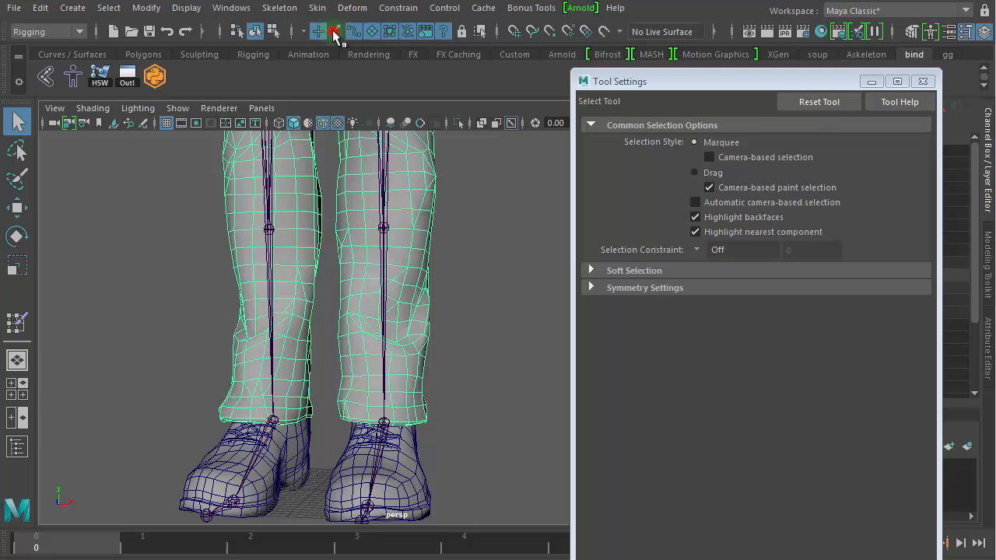
click(12, 383)
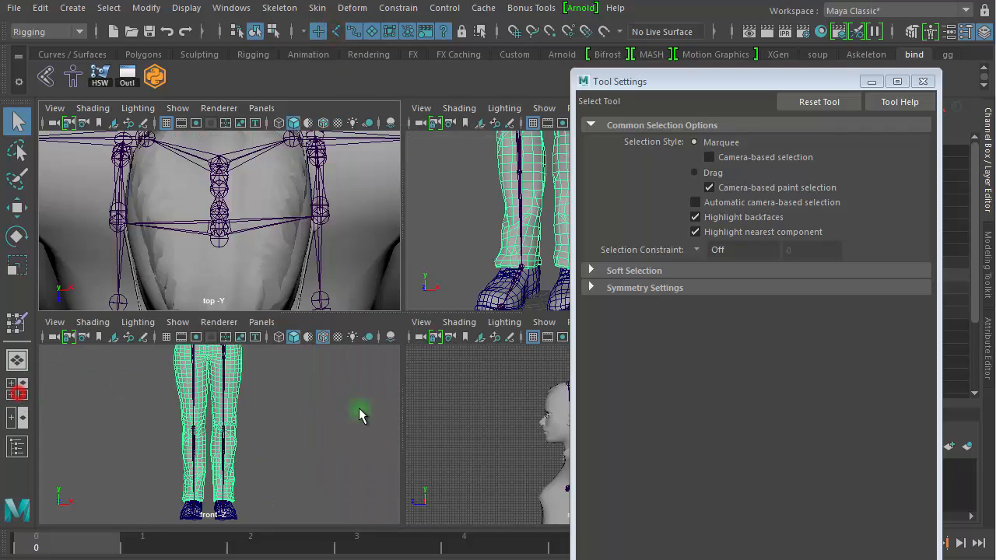
key(space)
alt+right_drag(333, 426, 563, 391)
alt+middle_drag(467, 371, 448, 277)
alt+right_drag(324, 276, 724, 275)
alt+right_drag(465, 288, 289, 298)
alt+middle_drag(295, 281, 299, 239)
Select the vertices of the left trouser leg from the lower-leg twist joint down to the hem
right_click(432, 214)
right_drag(432, 218, 369, 220)
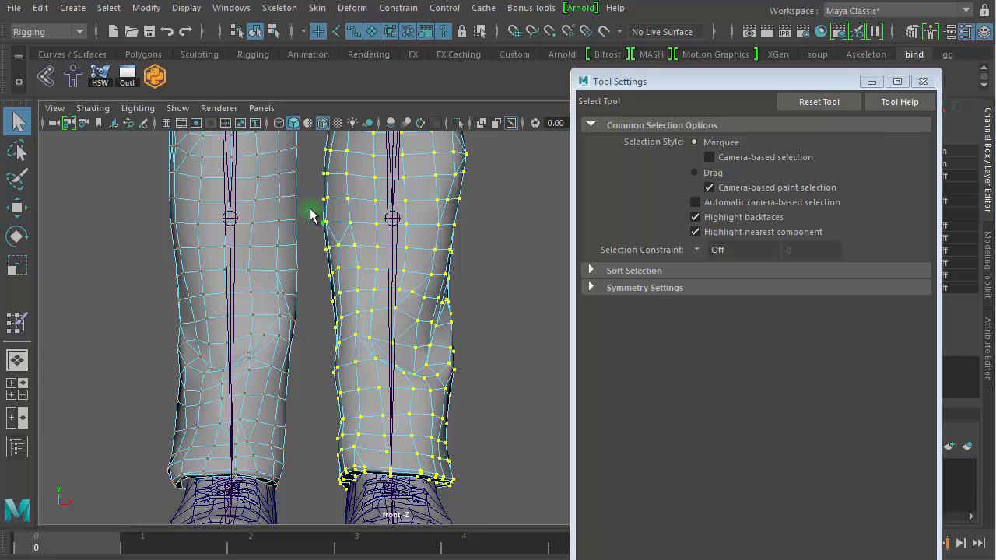
drag(309, 205, 513, 512)
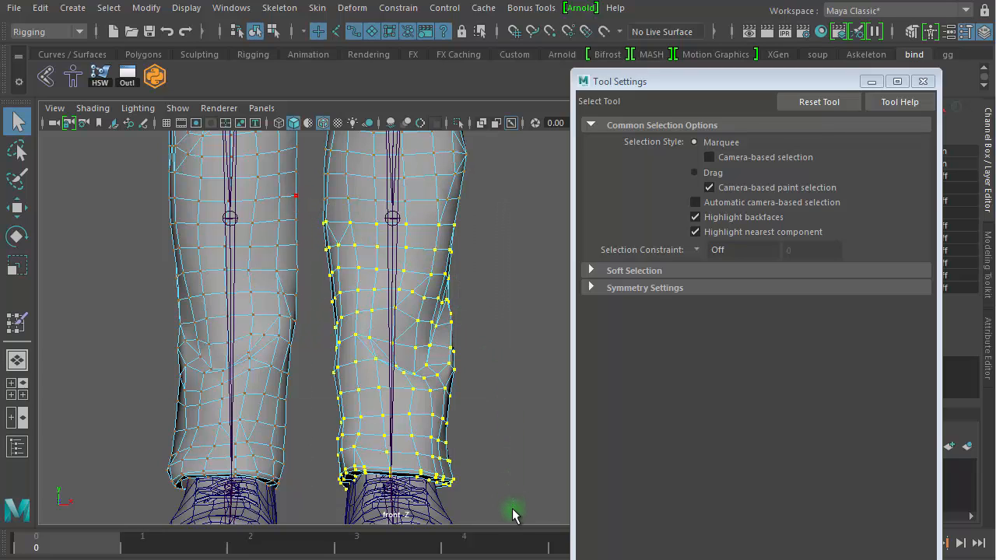
Return to the perspective view, close the tool settings and check the vertex selection around the left trouser leg
key(space)
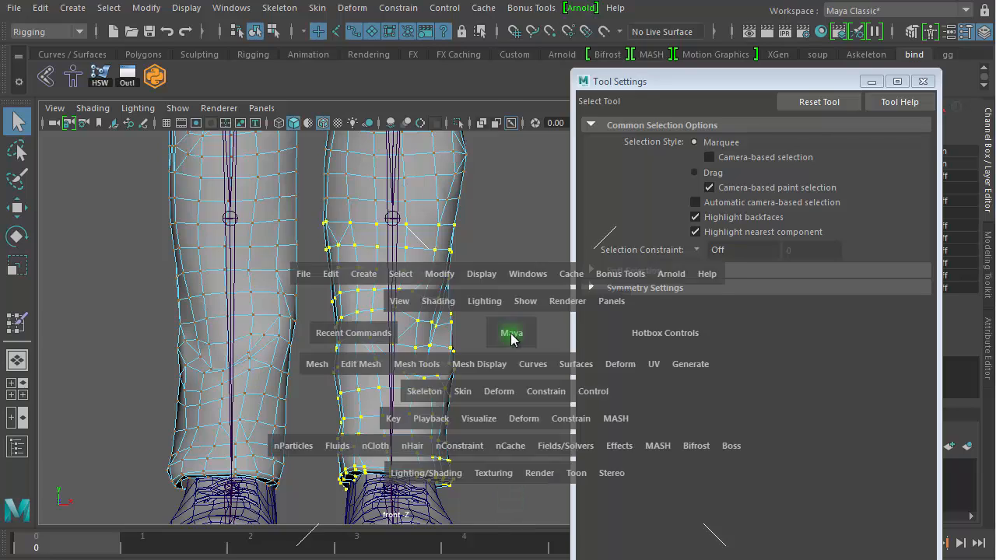
key(space)
key(space)
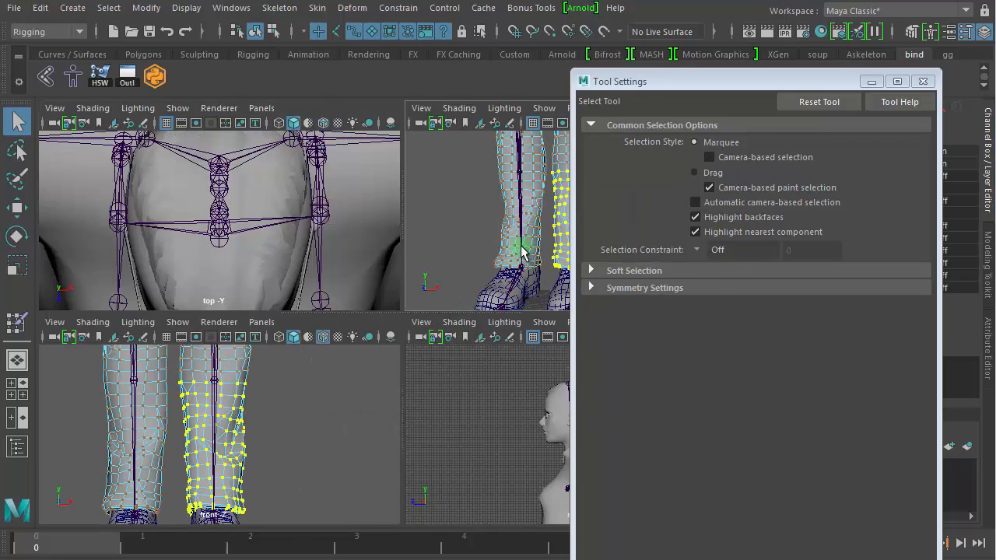
key(space)
alt+drag(462, 313, 422, 322)
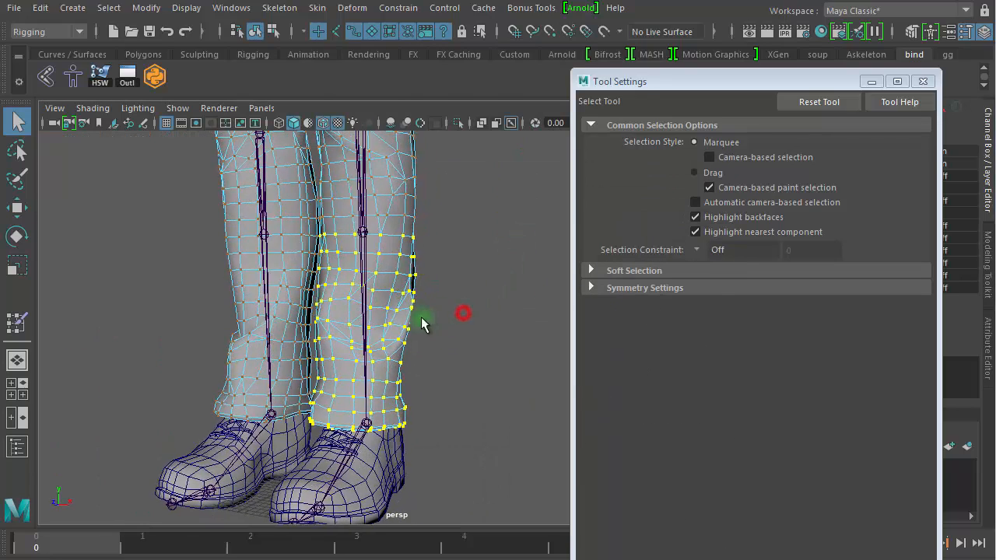
click(924, 81)
alt+drag(529, 342, 472, 313)
alt+right_drag(471, 313, 743, 340)
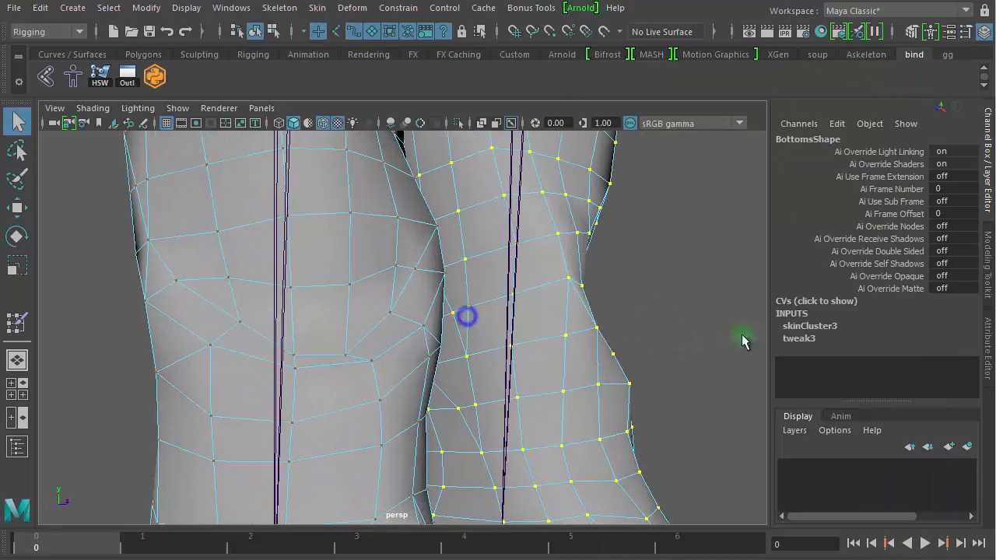
alt+drag(549, 276, 519, 296)
alt+middle_drag(544, 290, 536, 384)
alt+drag(470, 346, 450, 328)
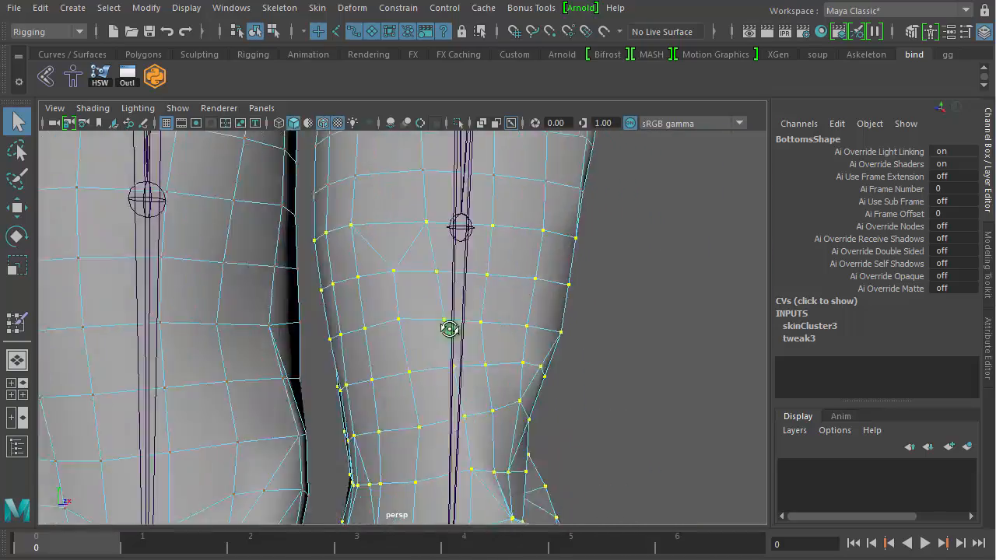
alt+right_drag(567, 337, 257, 284)
alt+middle_drag(482, 348, 479, 329)
alt+right_drag(488, 332, 463, 332)
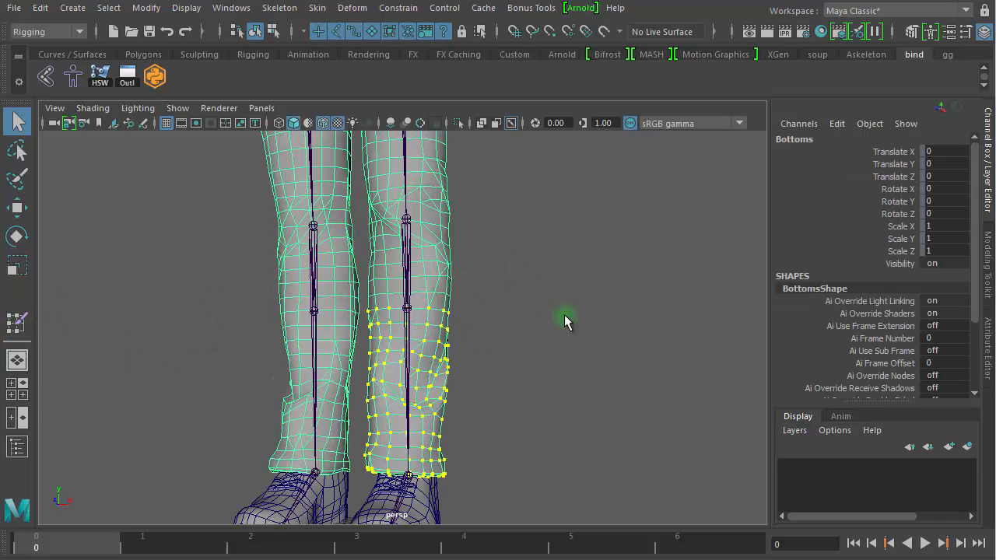
Open Paint Skin Weights for the trousers and lock all influences from mixamorig:Hips to twist01_RightUpLeg
right_drag(581, 314, 503, 265)
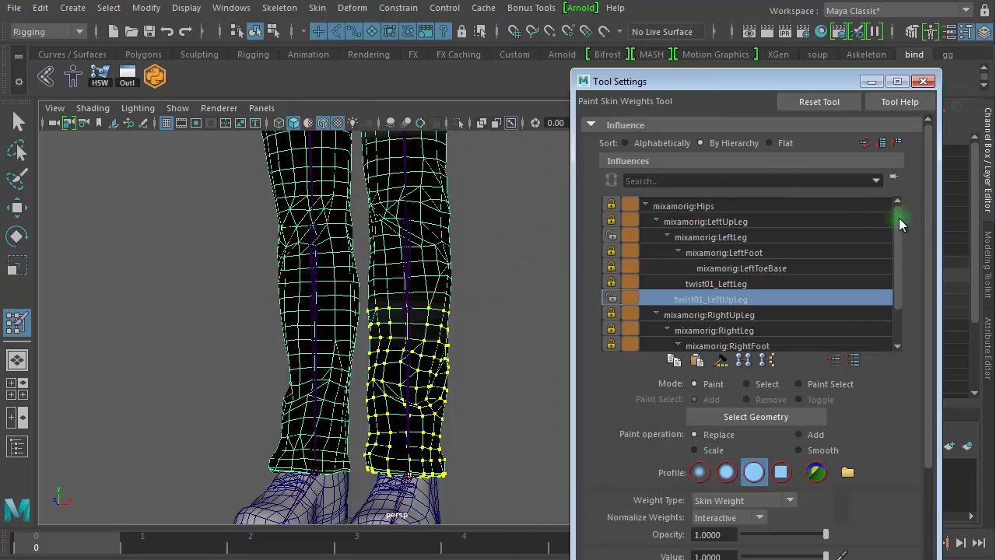
drag(898, 218, 898, 169)
click(768, 201)
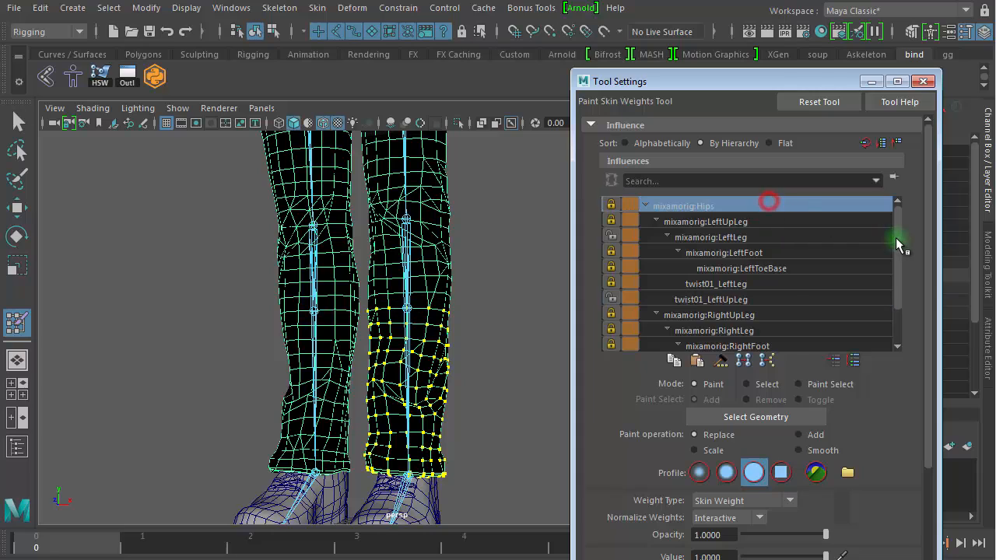
drag(897, 240, 898, 325)
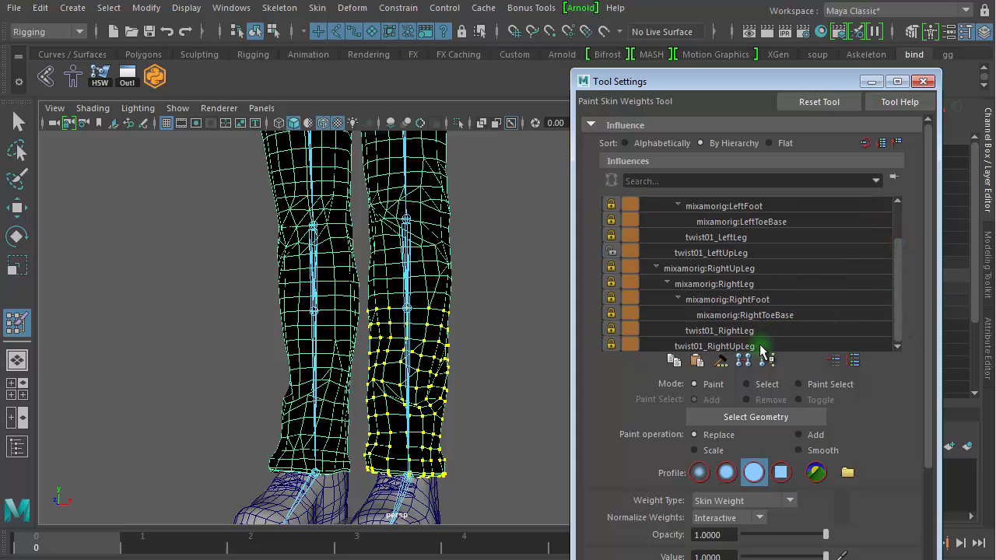
click(612, 344)
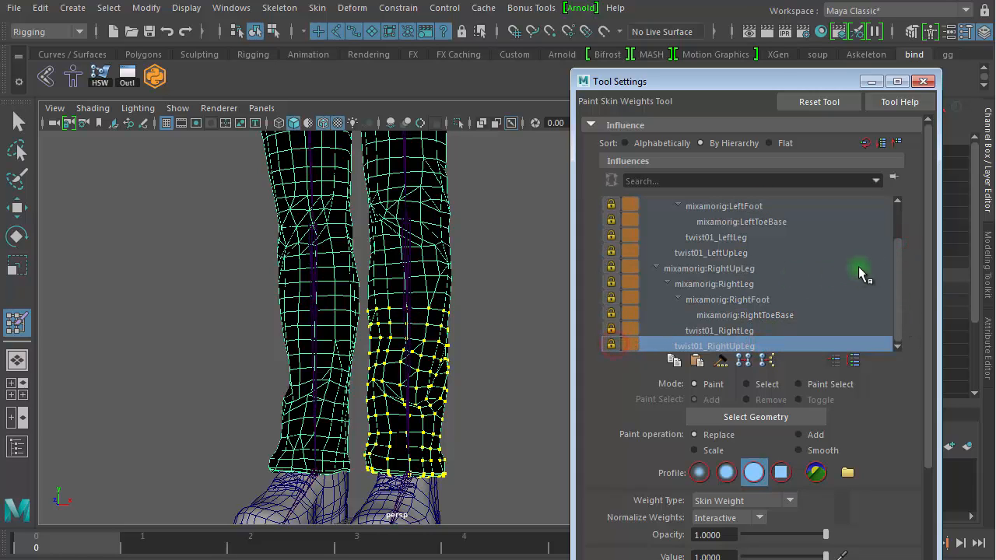
drag(899, 271, 911, 214)
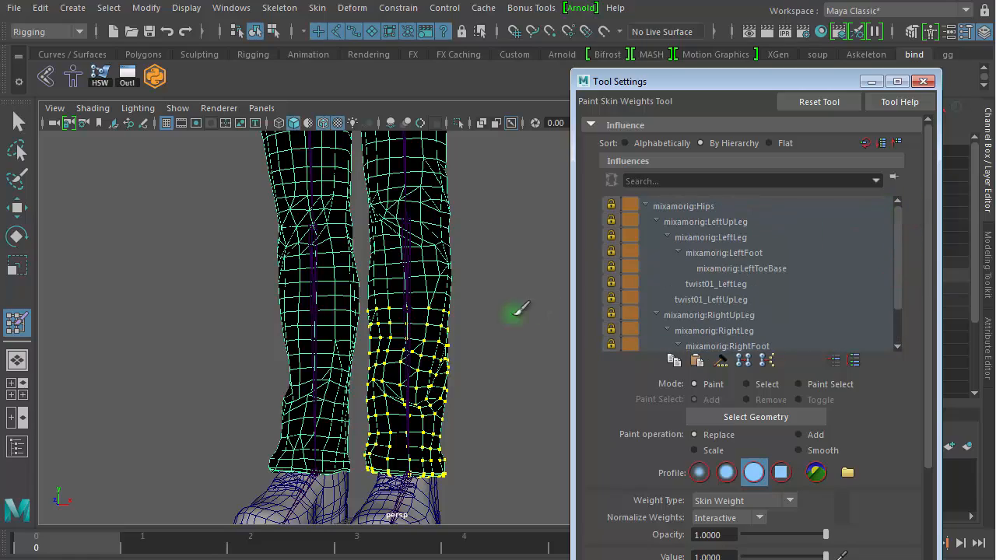
Pick the twist01_LeftLeg influence on the left lower leg's twist joint and unlock its weights
scroll(472, 363, up, 2)
alt+right_drag(472, 364, 684, 393)
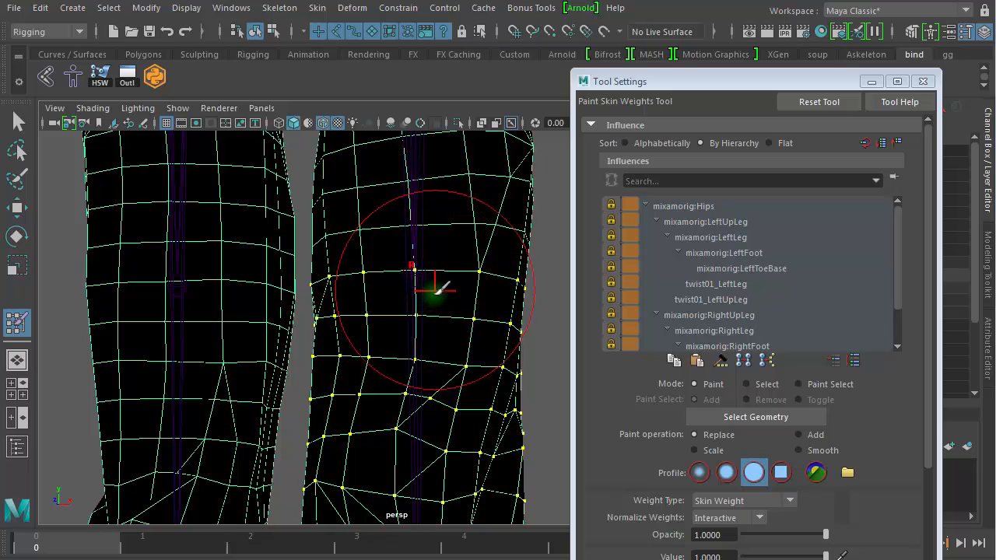
right_click(414, 278)
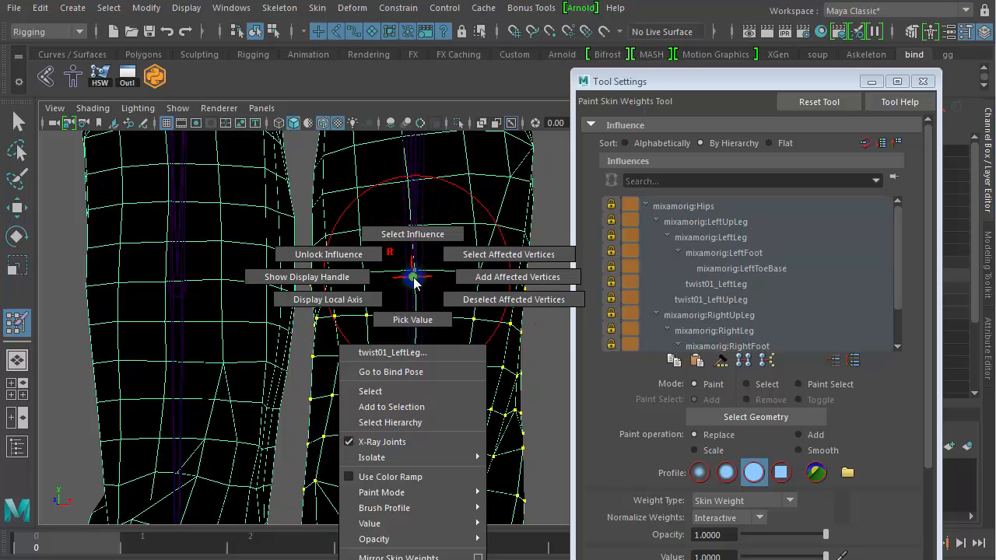
click(412, 234)
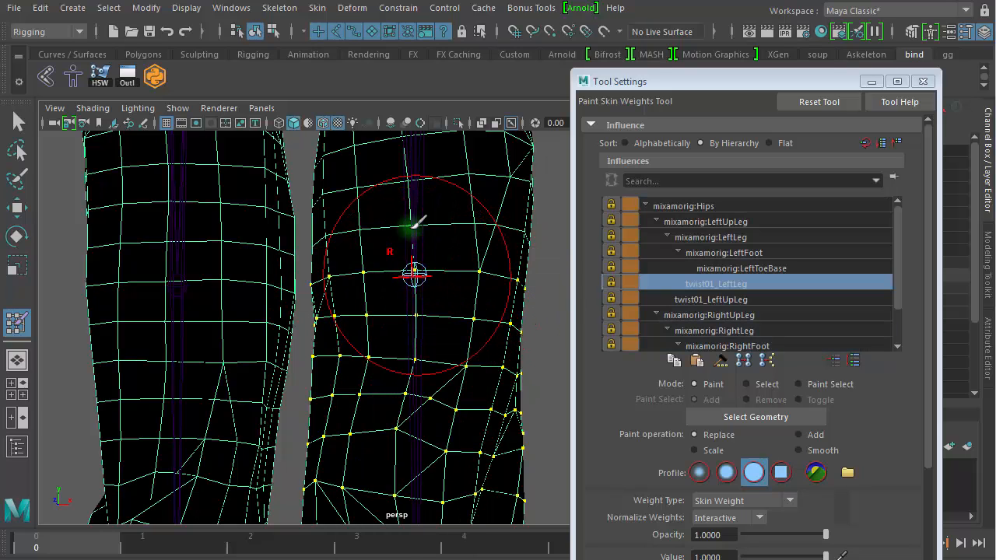
click(611, 283)
Pick the mixamorig:LeftLeg influence on the left knee joint and unlock its weights
scroll(404, 392, down, 5)
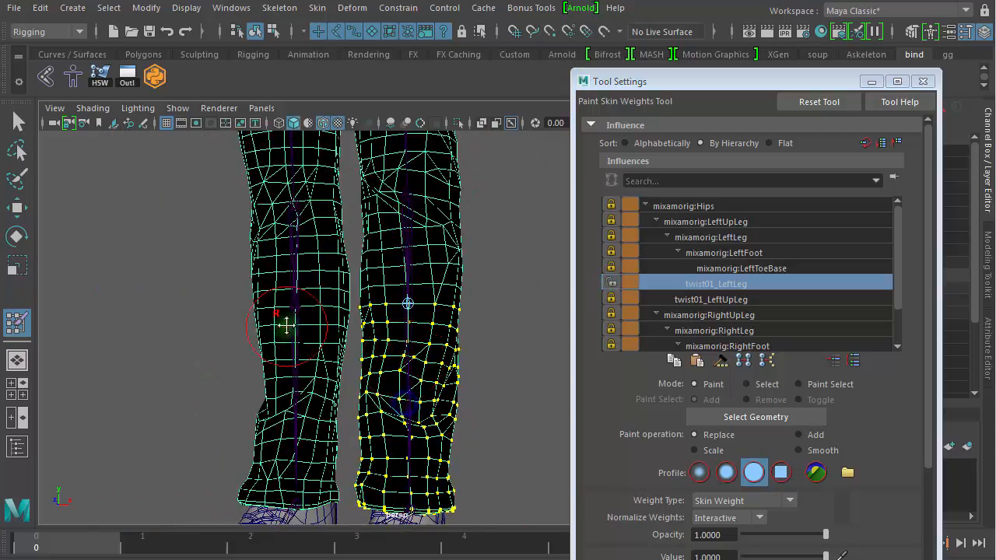
scroll(287, 325, up, 6)
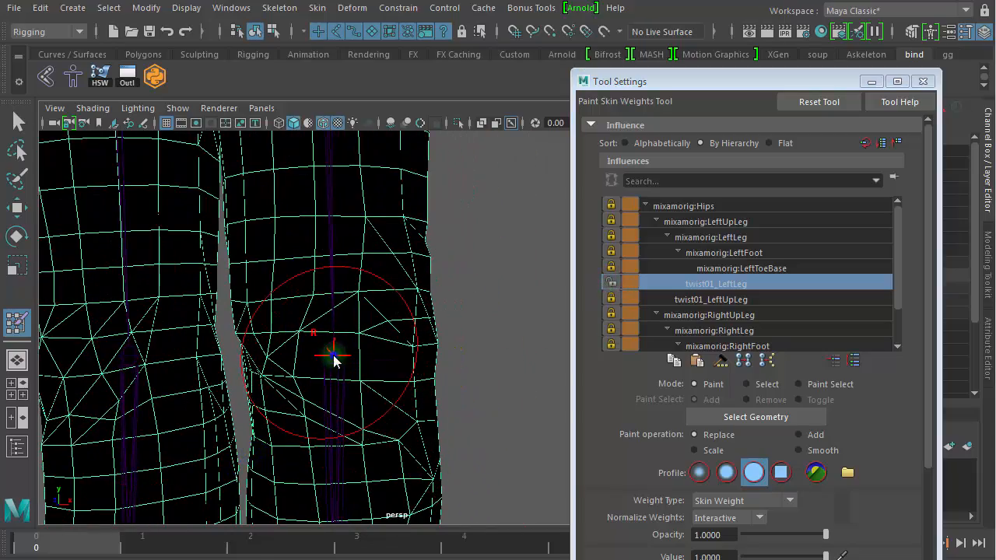
right_drag(332, 359, 326, 310)
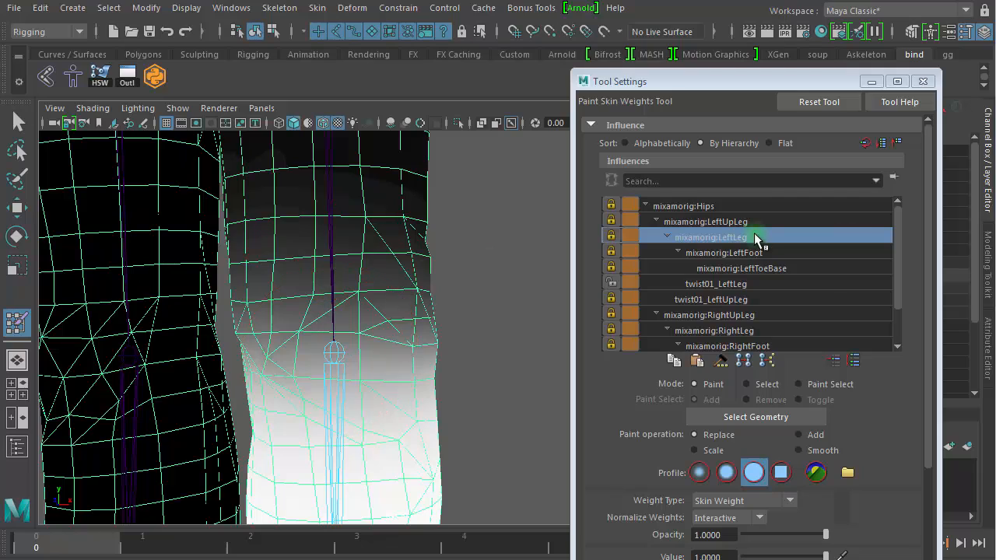
click(609, 234)
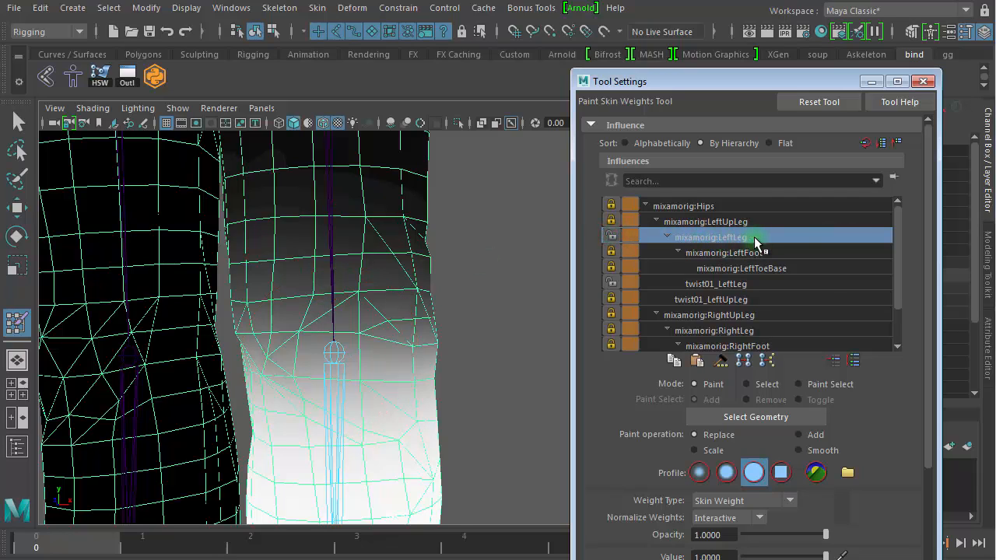
Flood the selected trouser vertices with the twist01_LeftLeg influence using Replace at value 1.0, and close the painting tool
click(723, 284)
alt+right_drag(474, 409, 285, 370)
drag(928, 251, 926, 354)
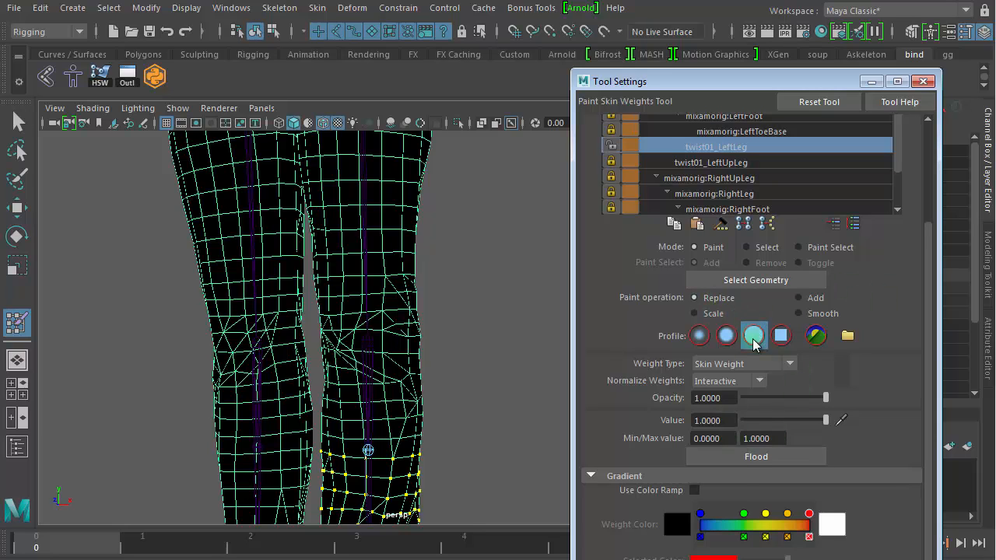
click(758, 457)
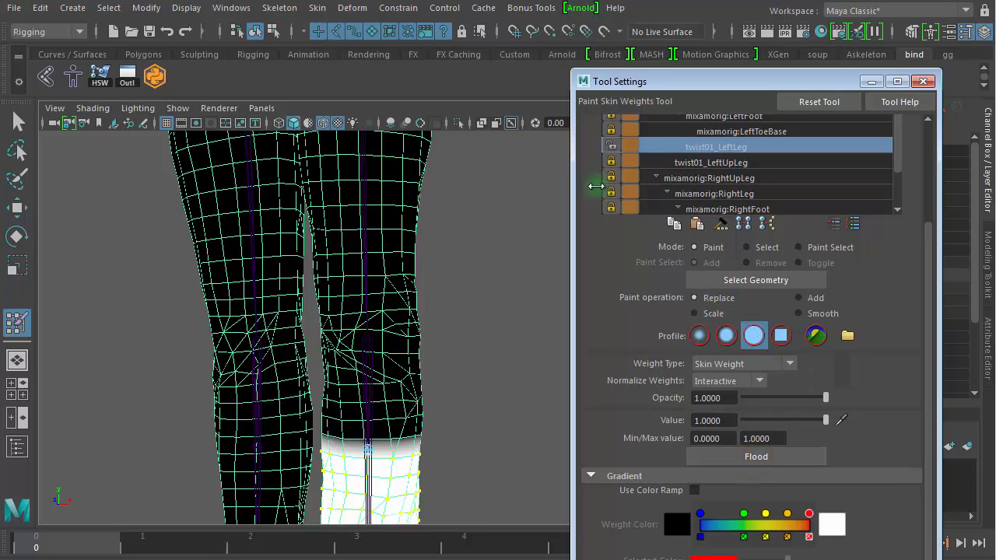
click(17, 120)
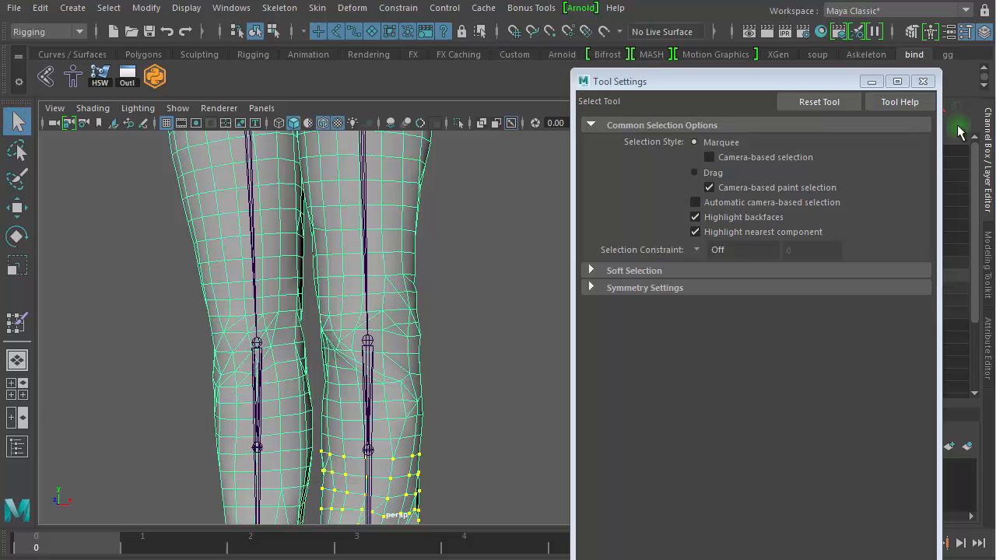
click(923, 80)
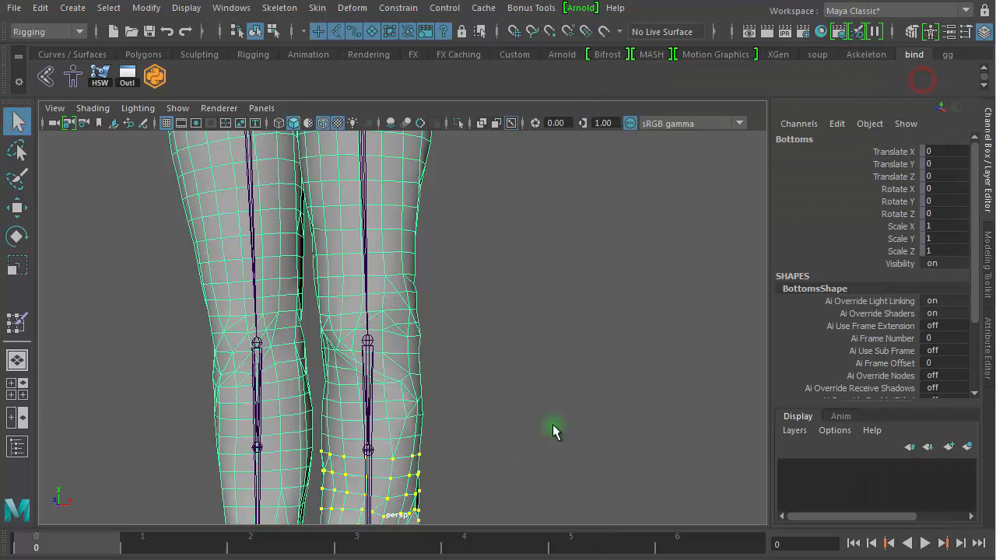
Clear the vertex selection and rotate the mixamorig:LeftFoot joint outward to about -30.4, -30.4 and 91.1 degrees in X, Y and Z
alt+right_drag(589, 405, 510, 387)
alt+middle_drag(510, 387, 502, 289)
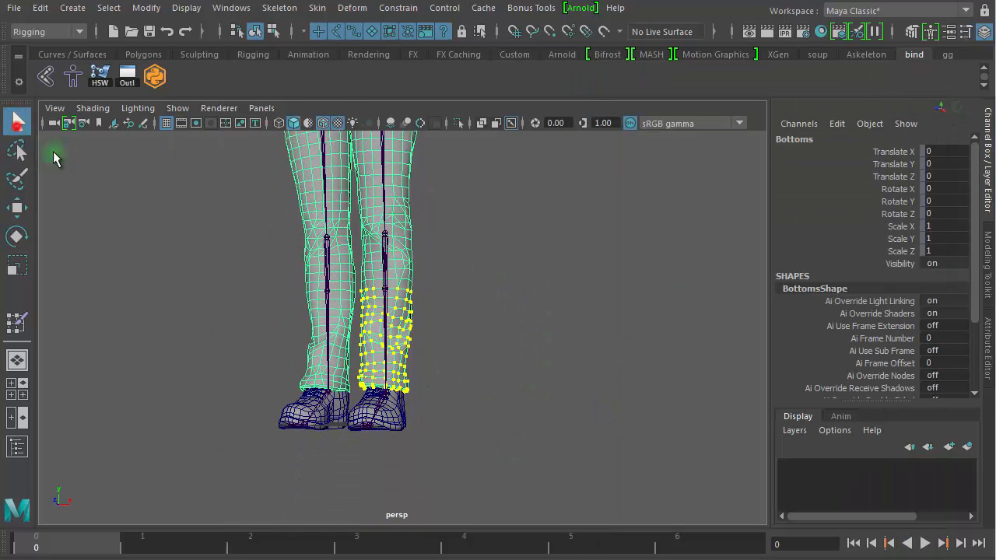
click(502, 345)
alt+right_drag(452, 371, 554, 400)
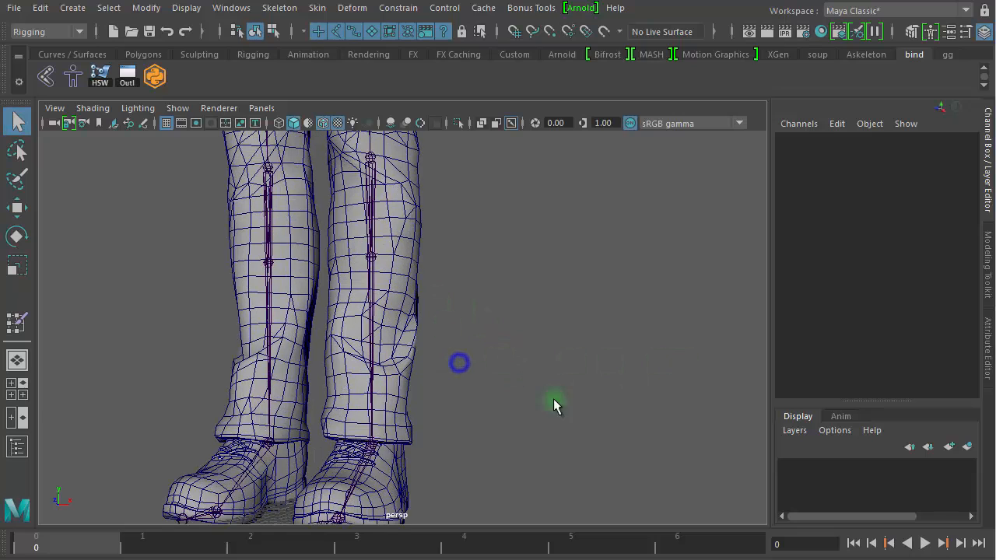
click(348, 465)
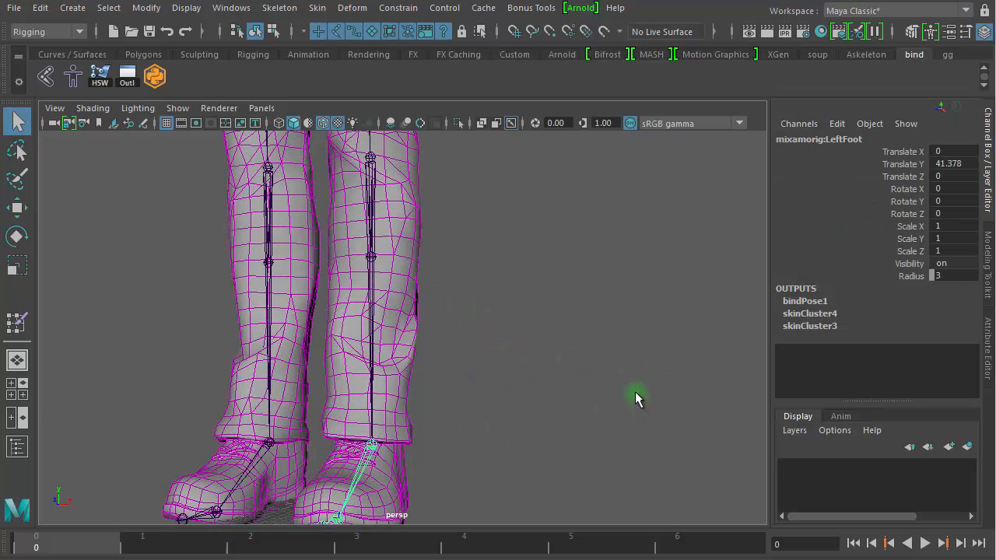
key(e)
drag(632, 394, 562, 392)
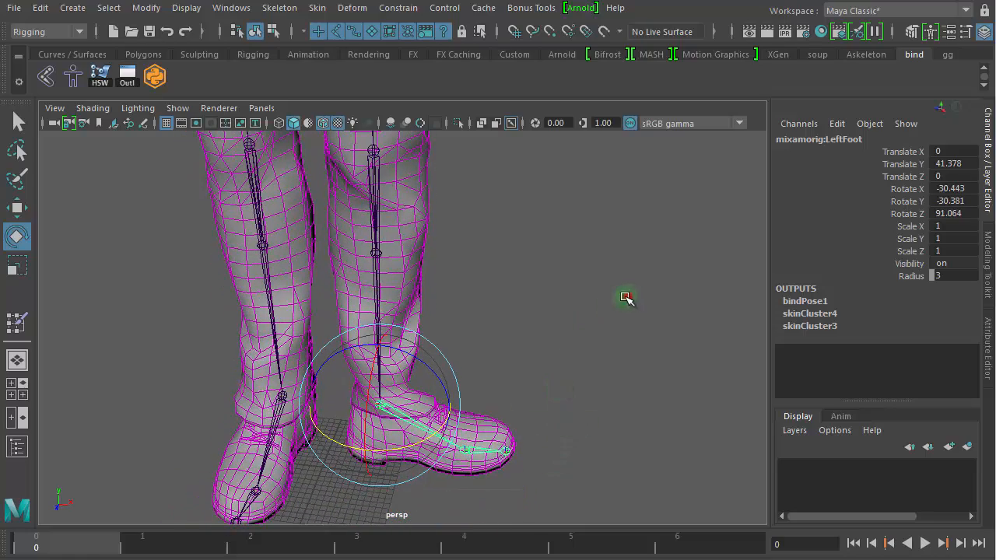
click(626, 298)
Twist the twist01_LeftLeg joint around its Y axis, set its Rotate Y to -45, and deselect it
click(377, 254)
alt+drag(524, 316, 482, 288)
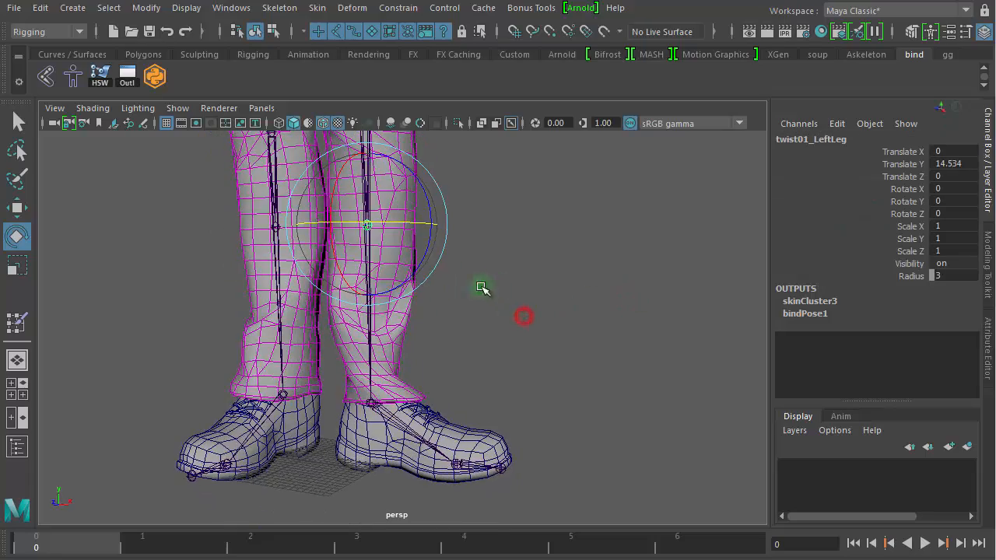
alt+right_drag(407, 293, 549, 309)
alt+middle_drag(545, 302, 567, 356)
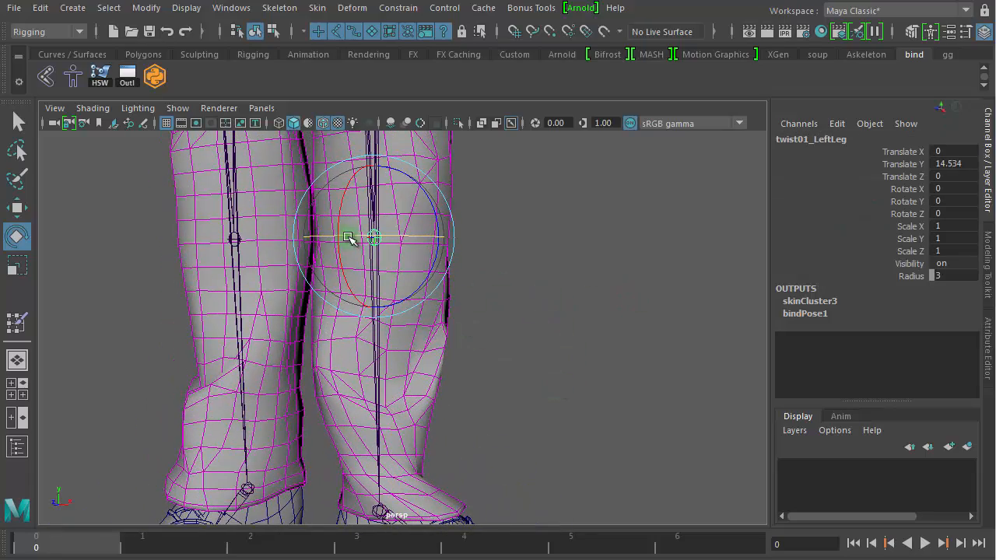
drag(655, 277, 599, 255)
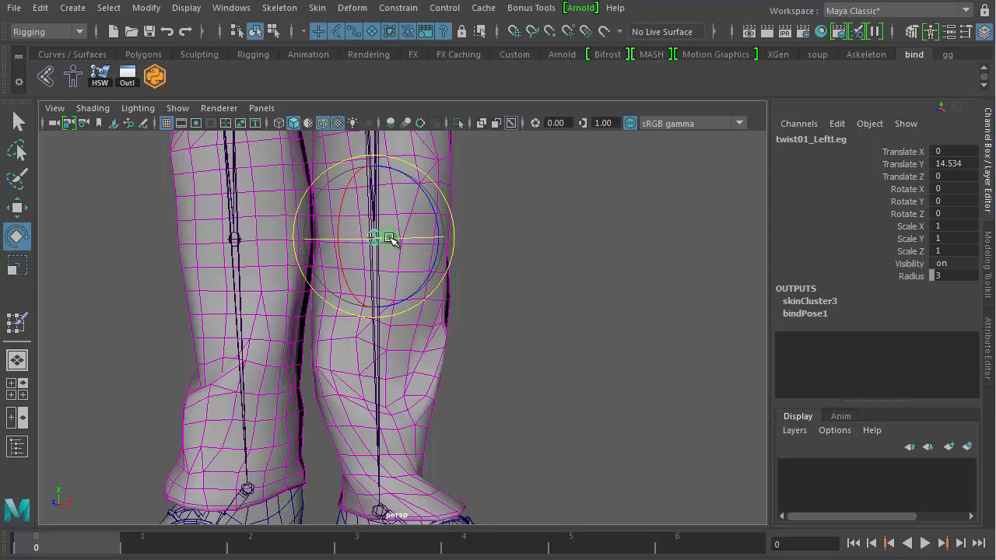
drag(395, 237, 451, 246)
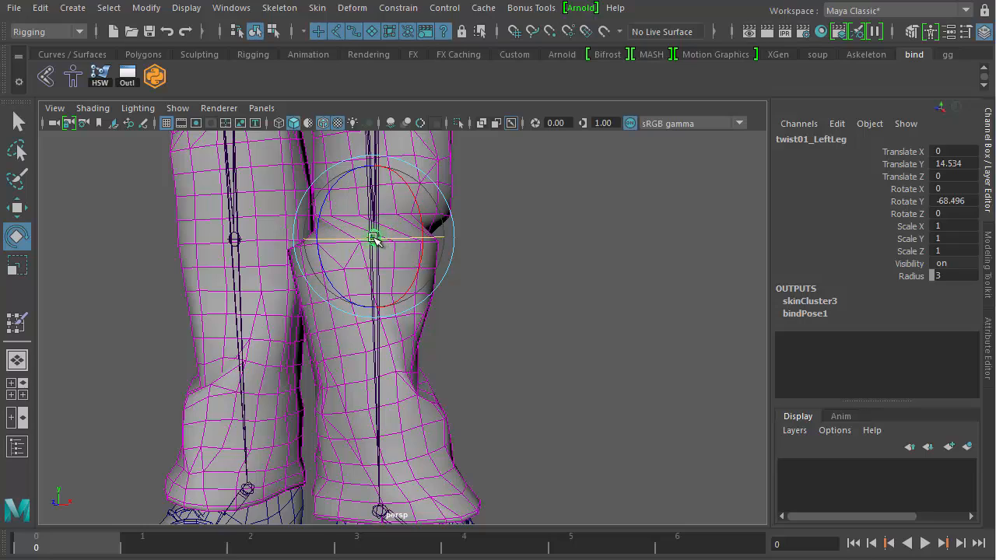
alt+right_drag(641, 287, 422, 290)
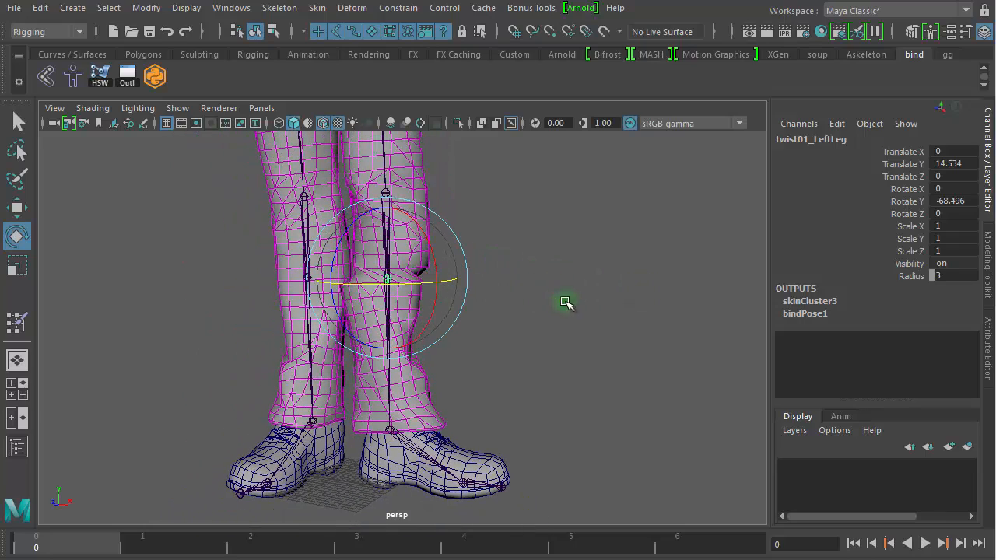
alt+middle_drag(565, 302, 571, 366)
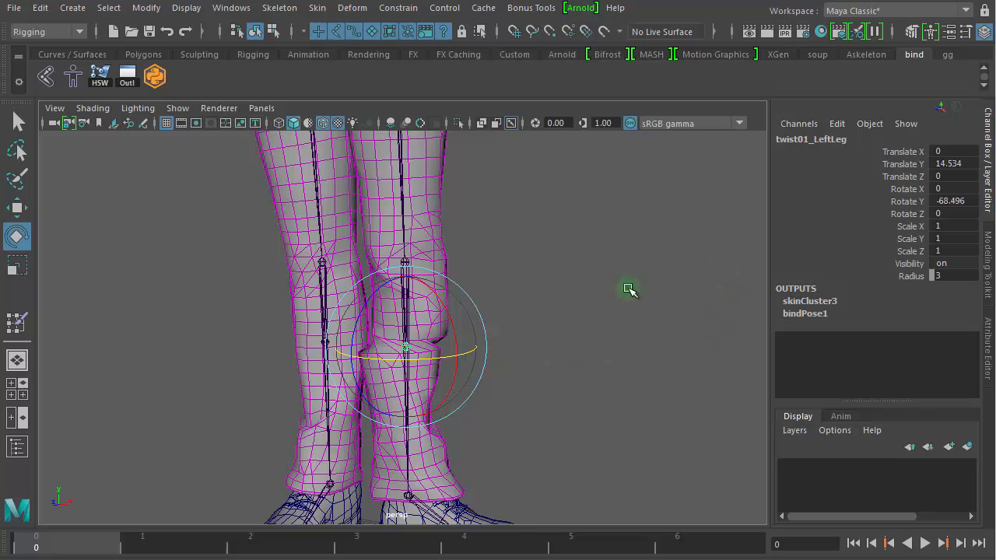
click(964, 202)
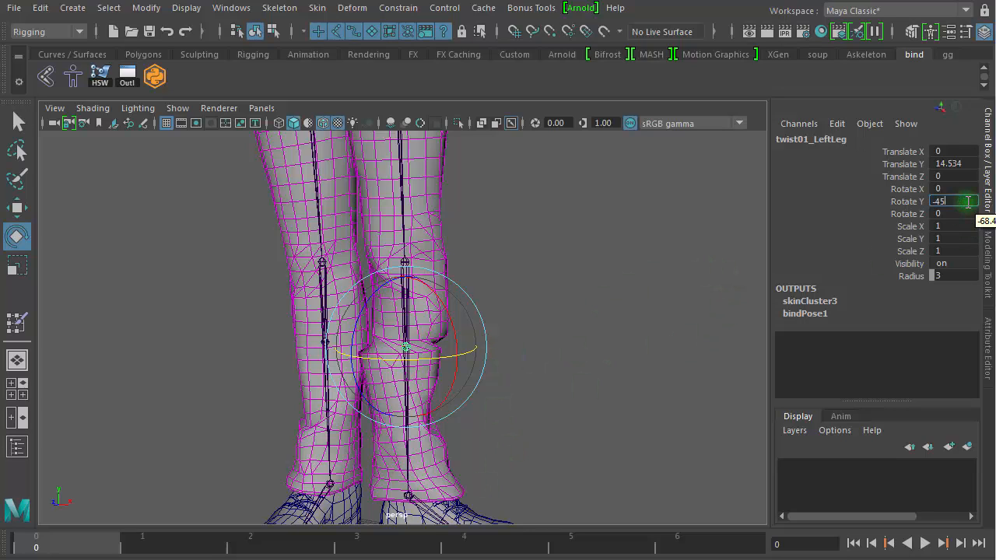
key(Return)
click(636, 335)
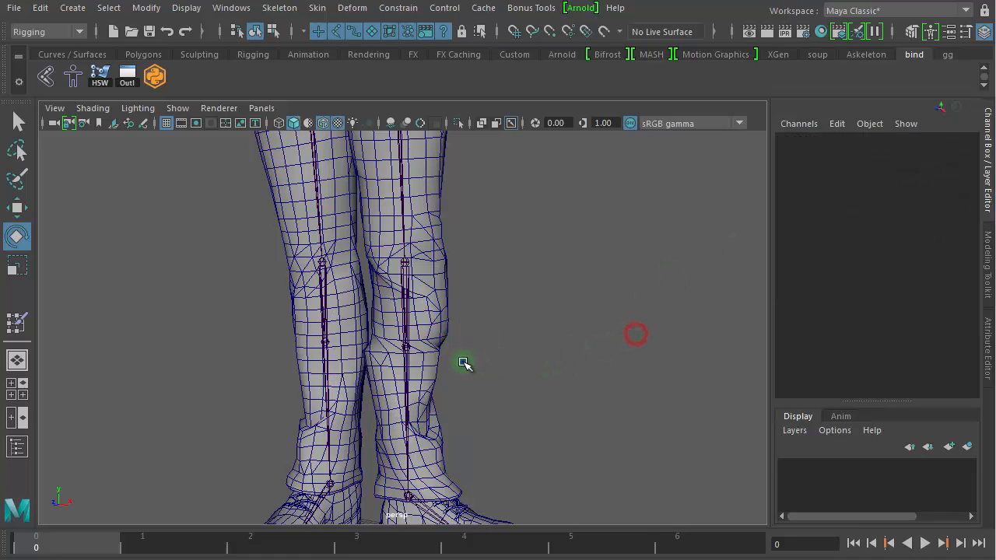
Select the face loop of the trousers around the left lower leg's twist joint and grow the selection to neighbouring rows
scroll(462, 362, up, 5)
scroll(518, 327, up, 2)
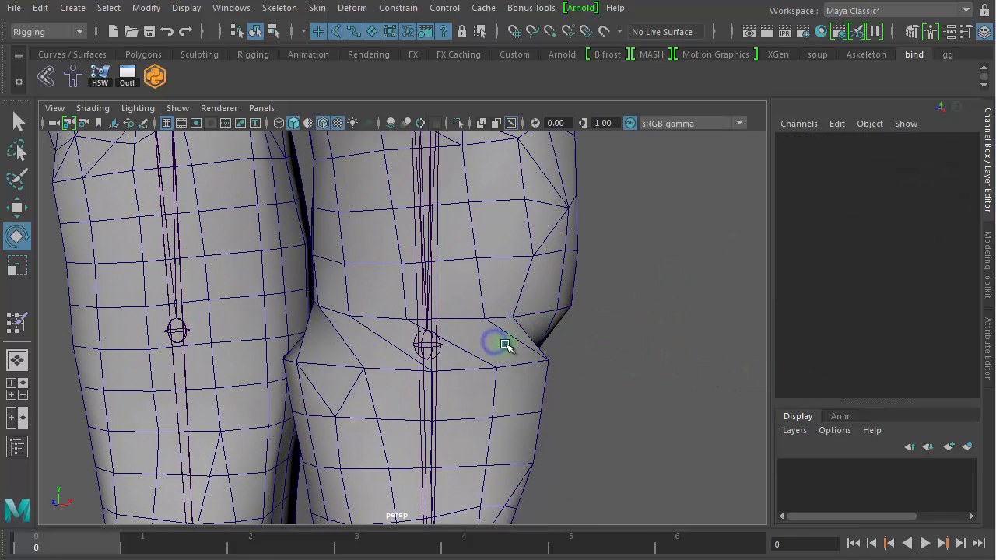
right_click(504, 350)
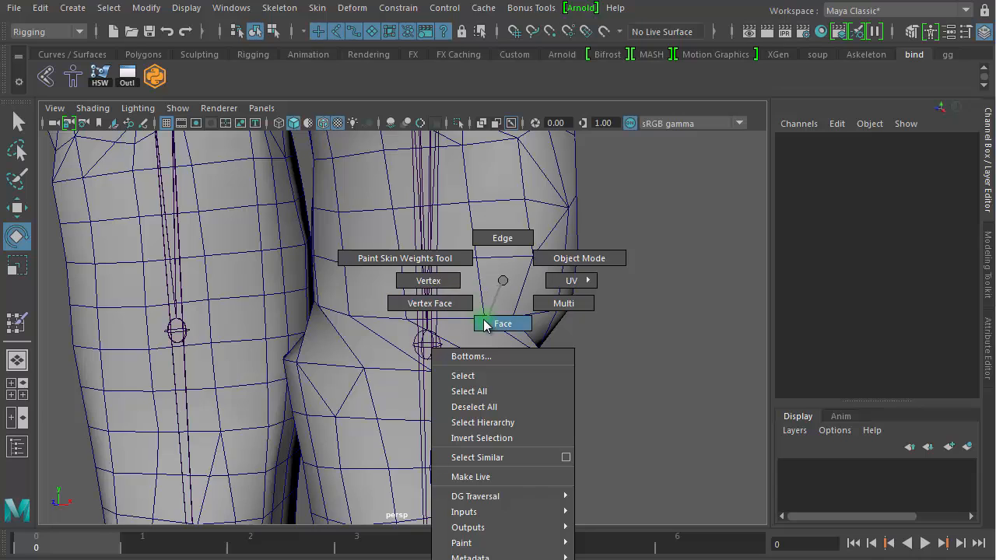
click(488, 323)
click(485, 346)
key(w)
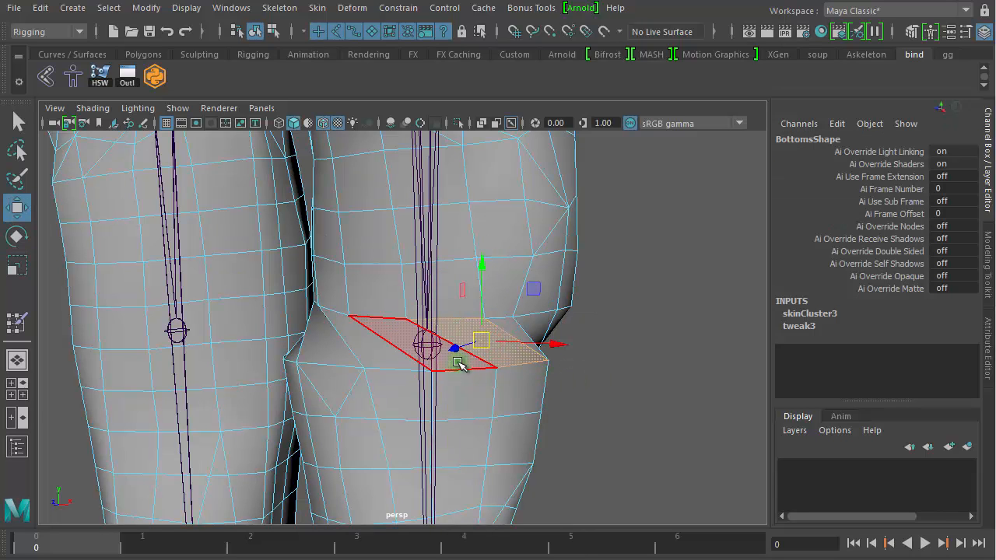
double_click(457, 362)
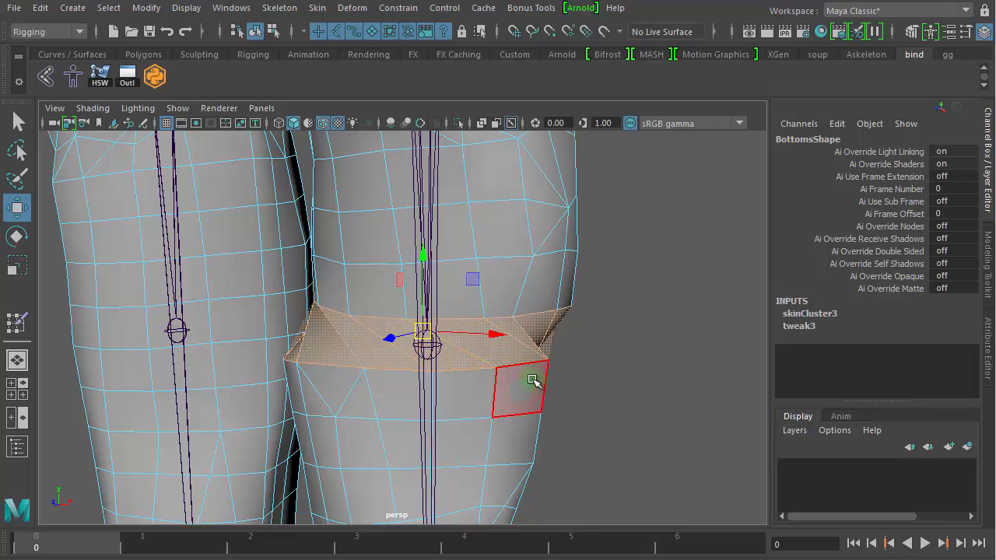
key(shift+period)
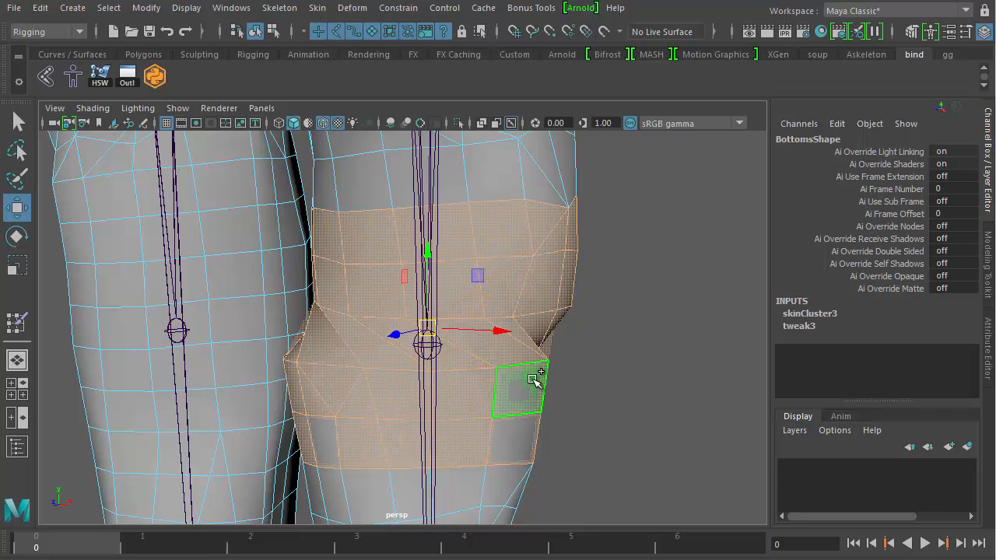
key(super)
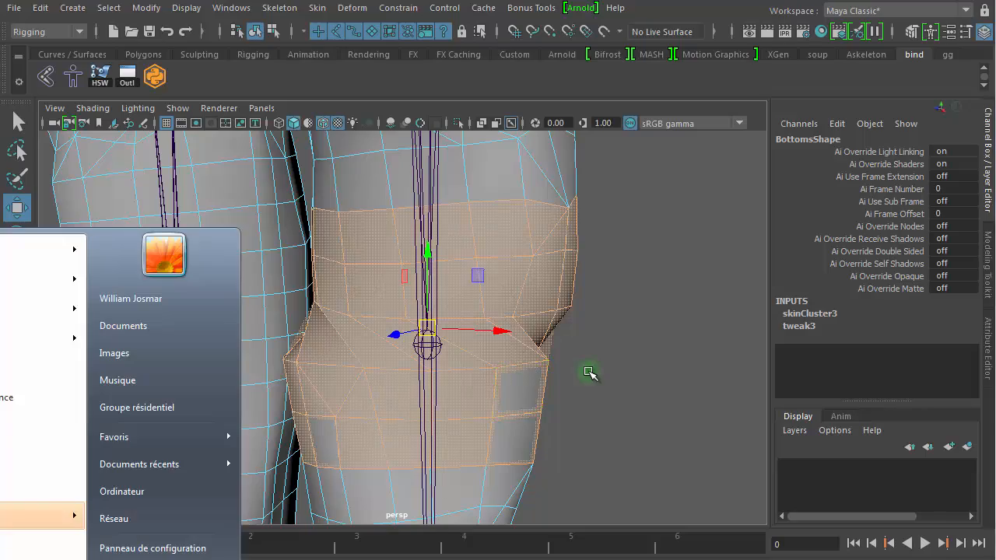
key(super)
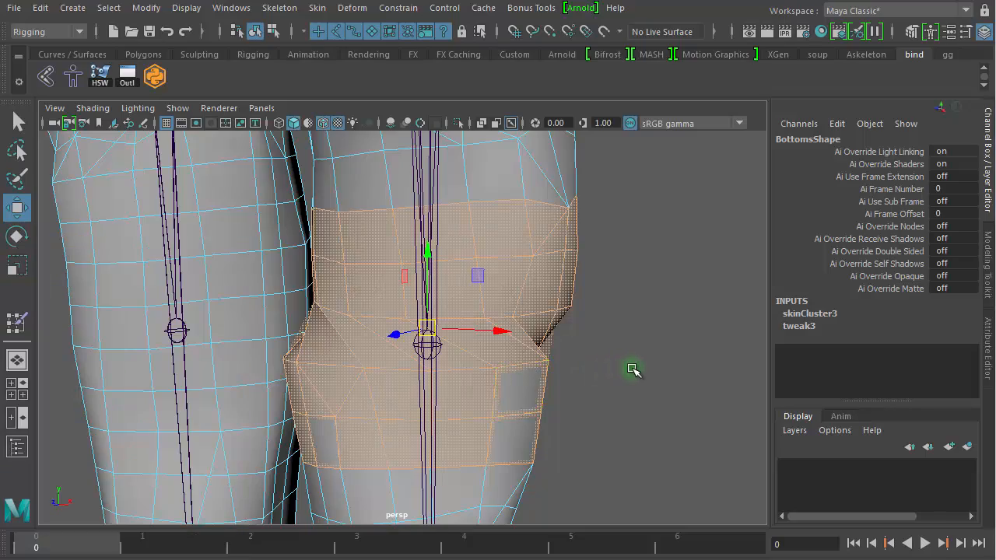
Smooth the selected trouser faces with Hammer Skin Weights and clear the selection
alt+drag(632, 368, 609, 372)
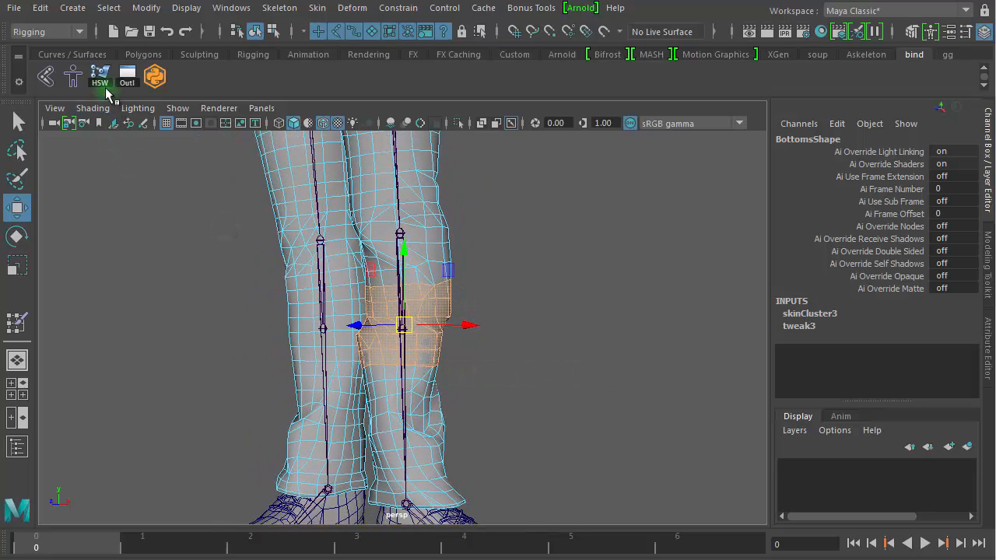
click(100, 77)
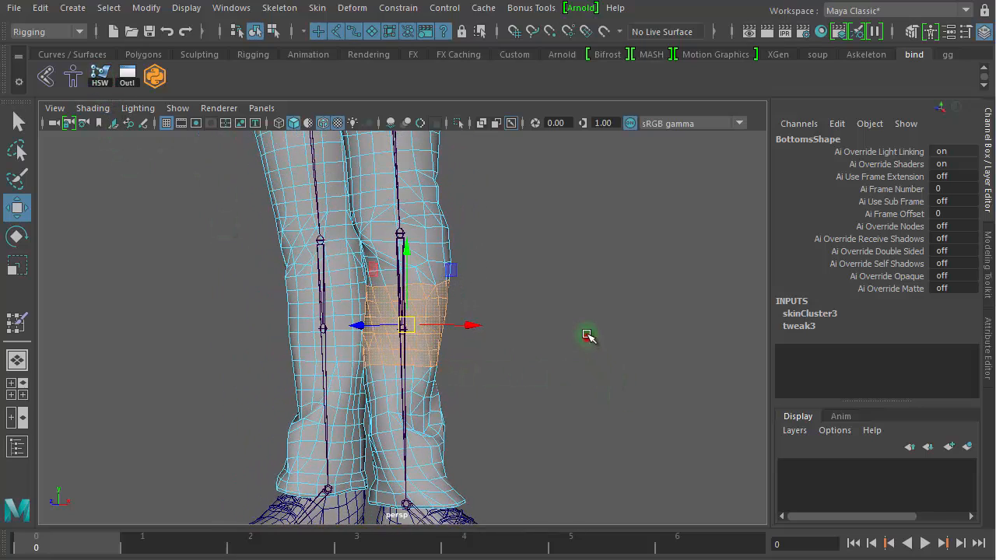
click(587, 335)
Hammer the skin weights of the trouser edge loops just below and level with the left lower leg's twist joint
alt+right_drag(443, 338, 708, 350)
alt+middle_drag(577, 299, 657, 286)
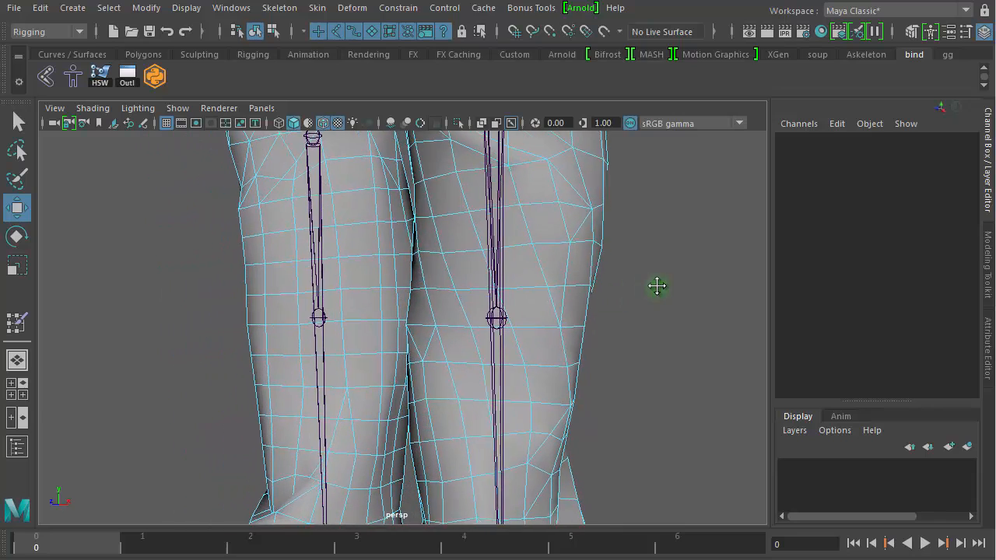
right_drag(532, 265, 545, 221)
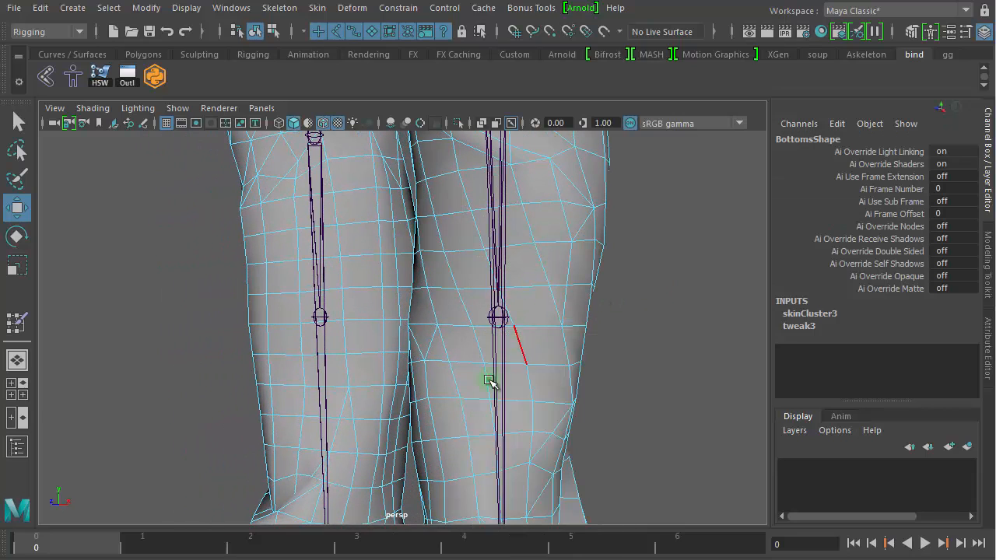
click(470, 363)
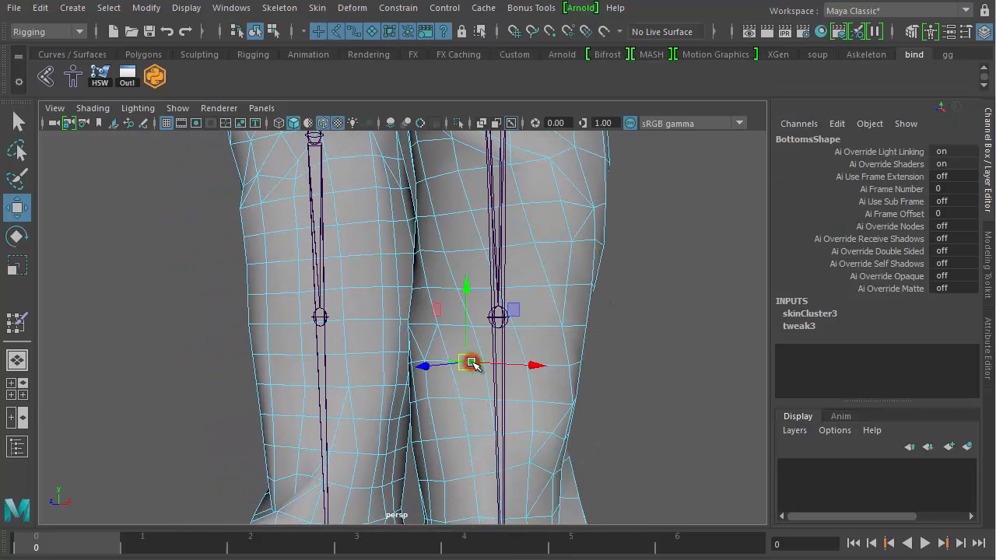
double_click(478, 364)
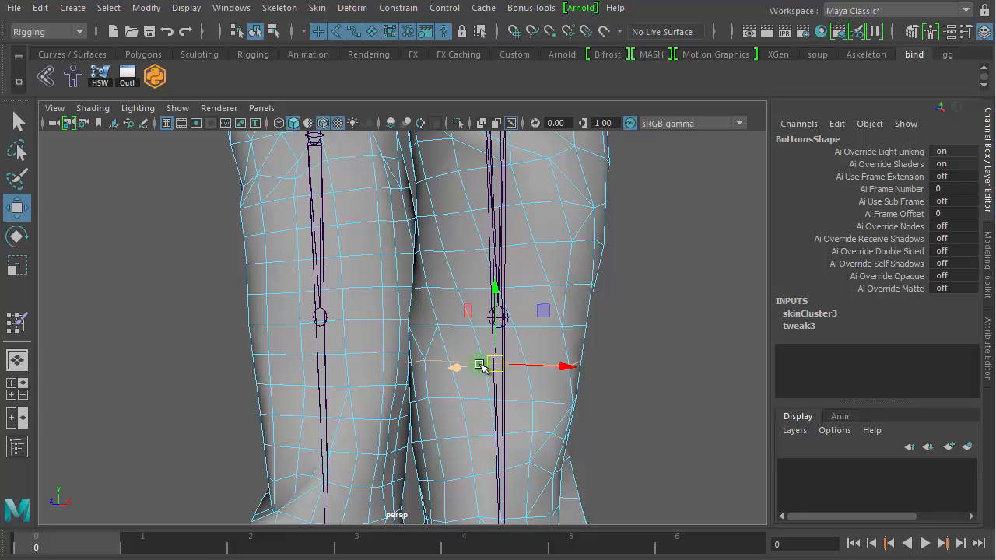
click(104, 78)
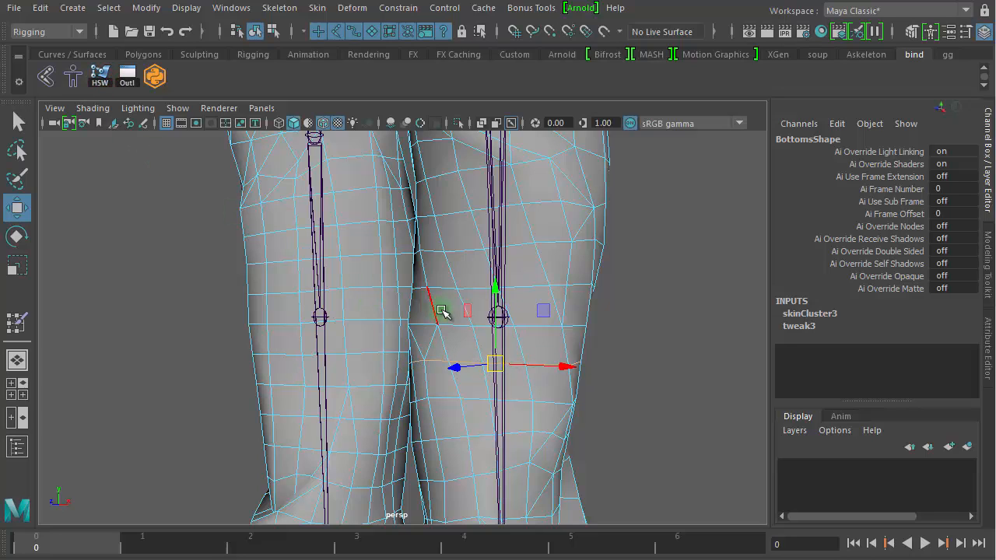
double_click(453, 323)
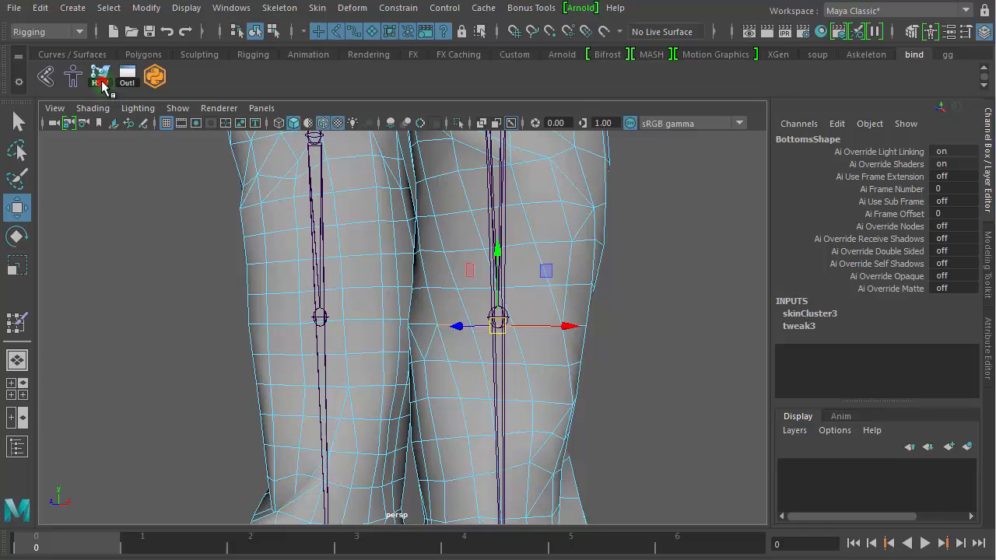
click(101, 80)
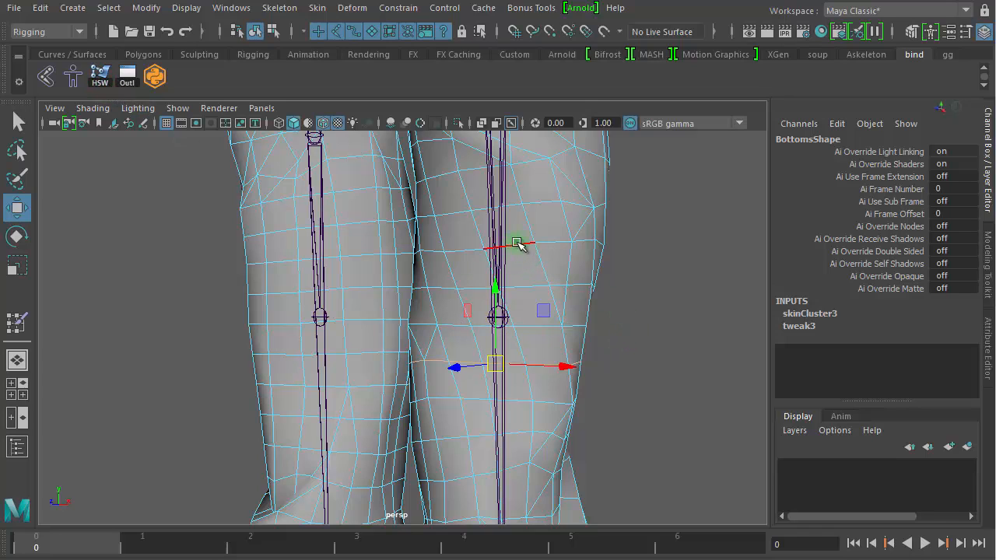
Hammer the skin weights of the edge loop two rows above the left twist joint, and select the next loop up
double_click(517, 243)
click(101, 78)
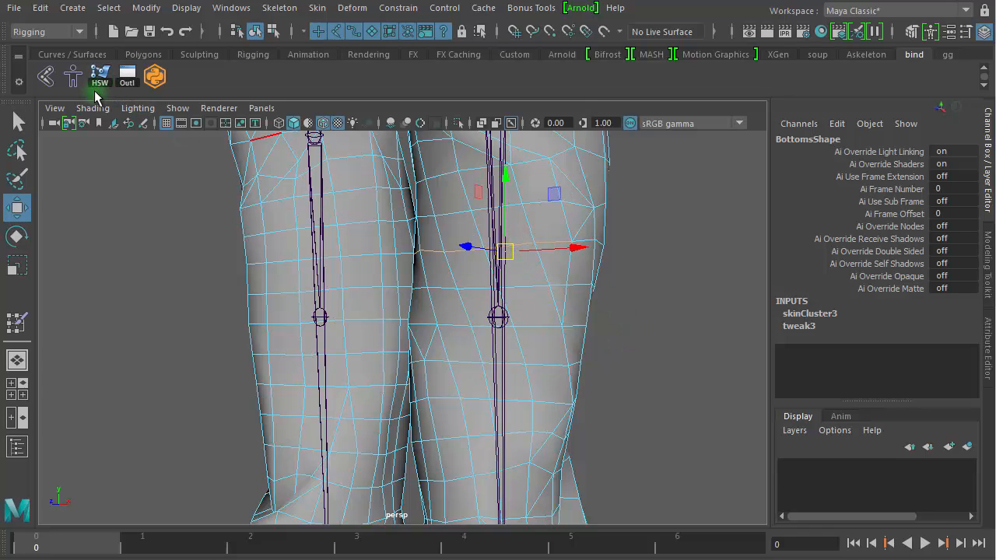
click(101, 81)
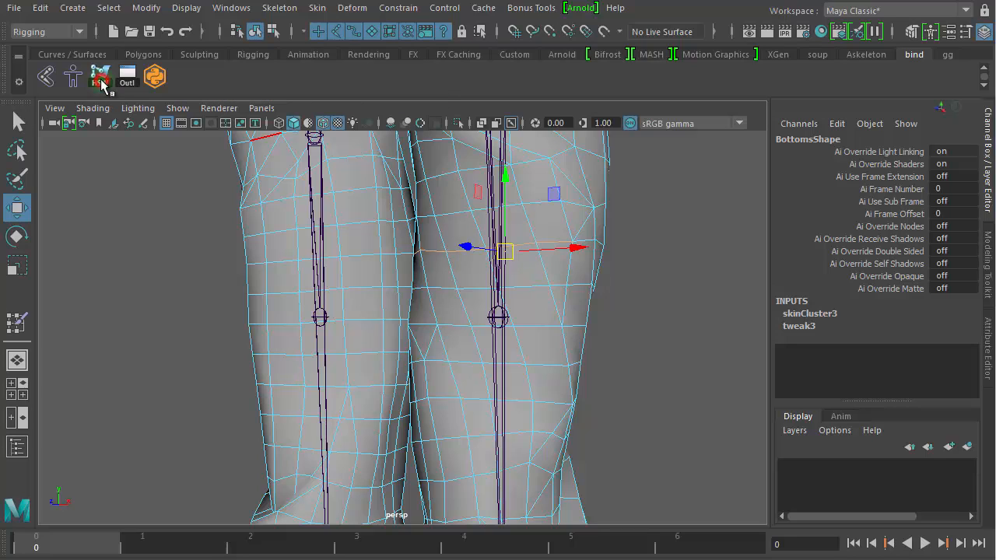
click(449, 210)
click(593, 234)
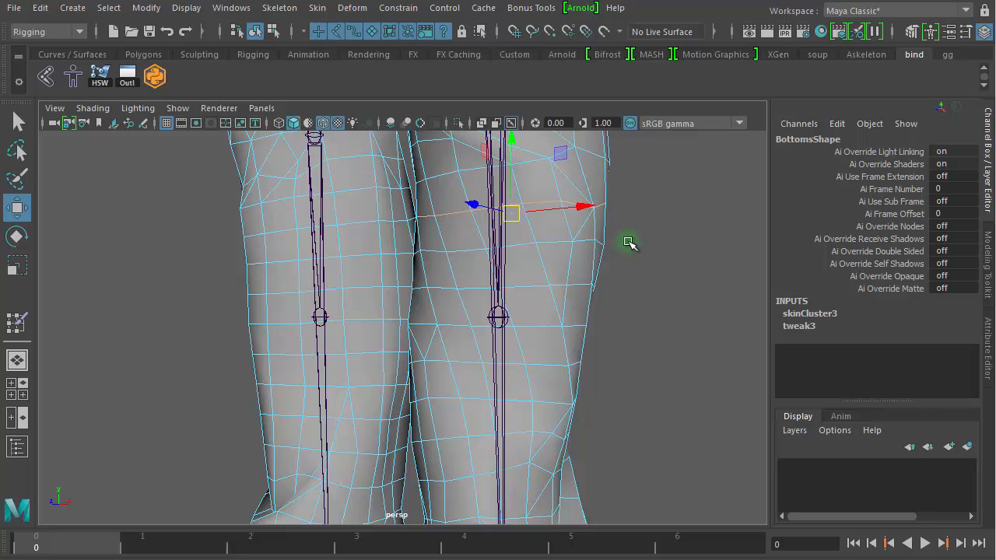